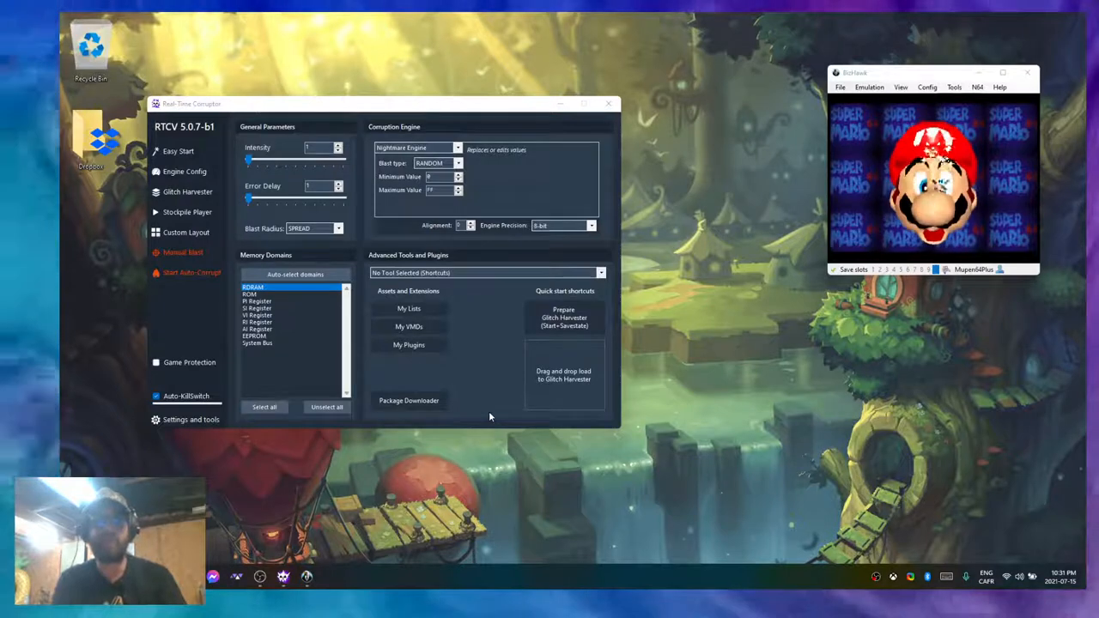
Switch Advanced Tools to the Limiter Profiler and load RDRAM as the domain to profile
{"action": "left_click", "coordinate": [488, 274]}
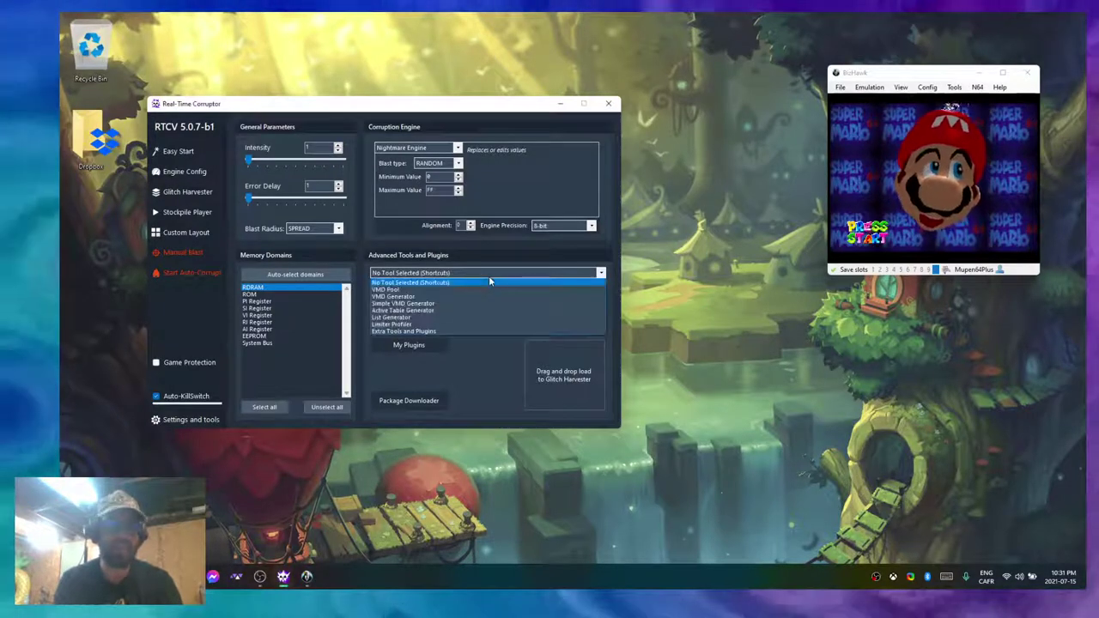
{"action": "left_click", "coordinate": [436, 326]}
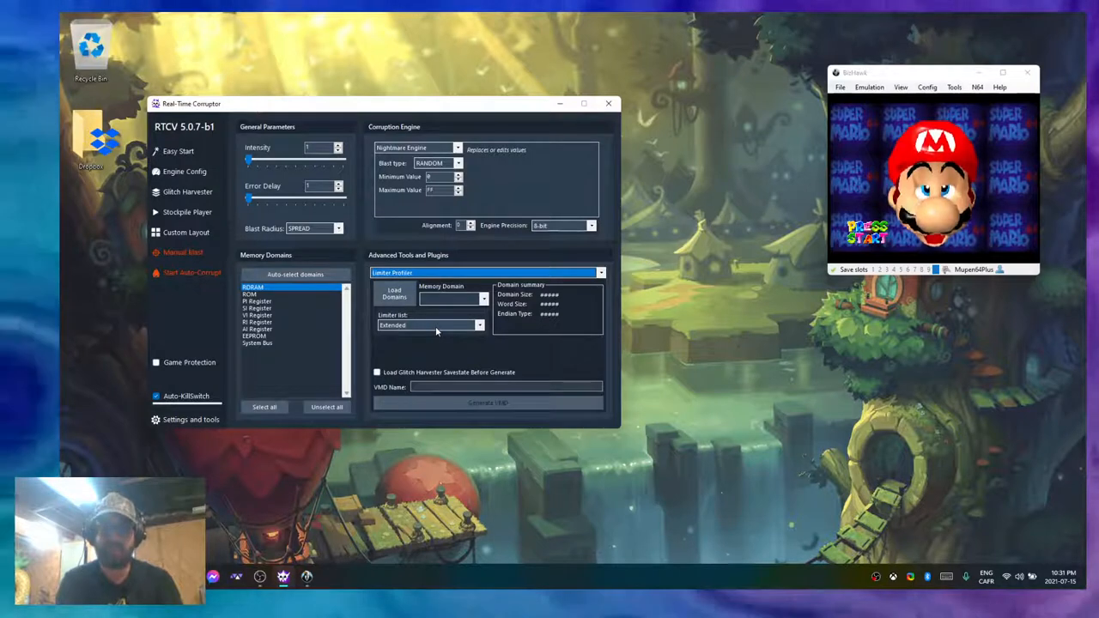
{"action": "left_click", "coordinate": [396, 292]}
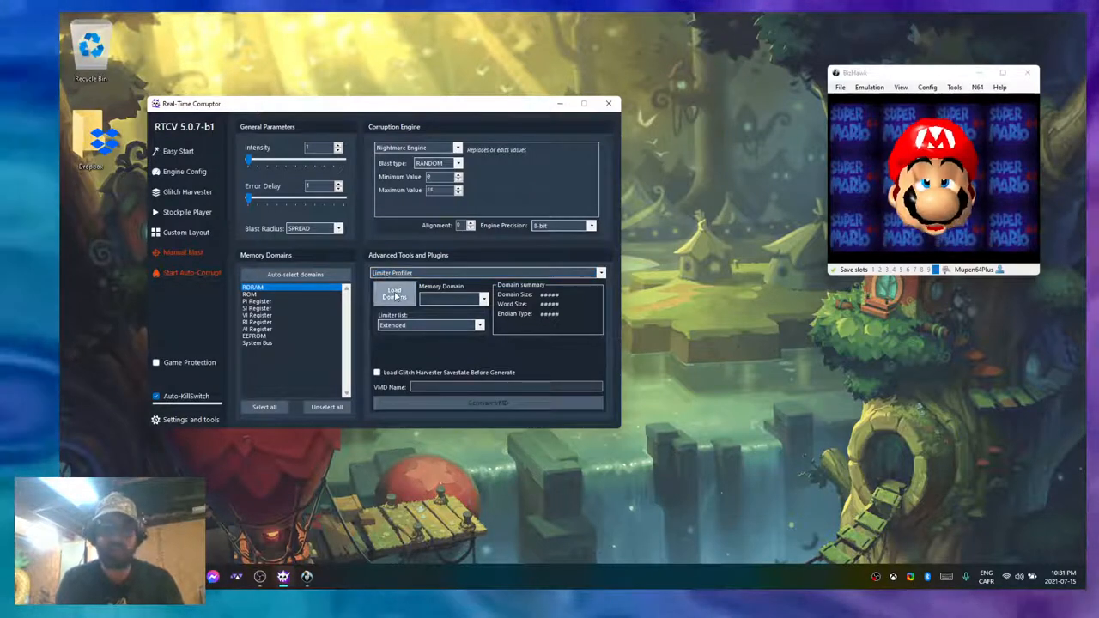
{"action": "left_click", "coordinate": [438, 300]}
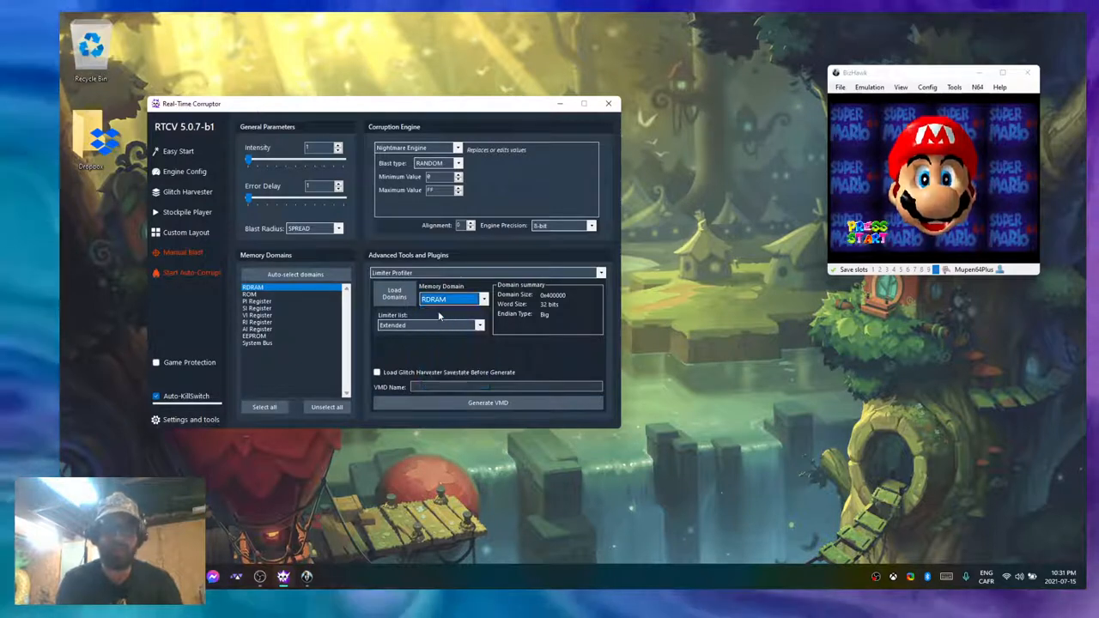
{"action": "left_click", "coordinate": [439, 311]}
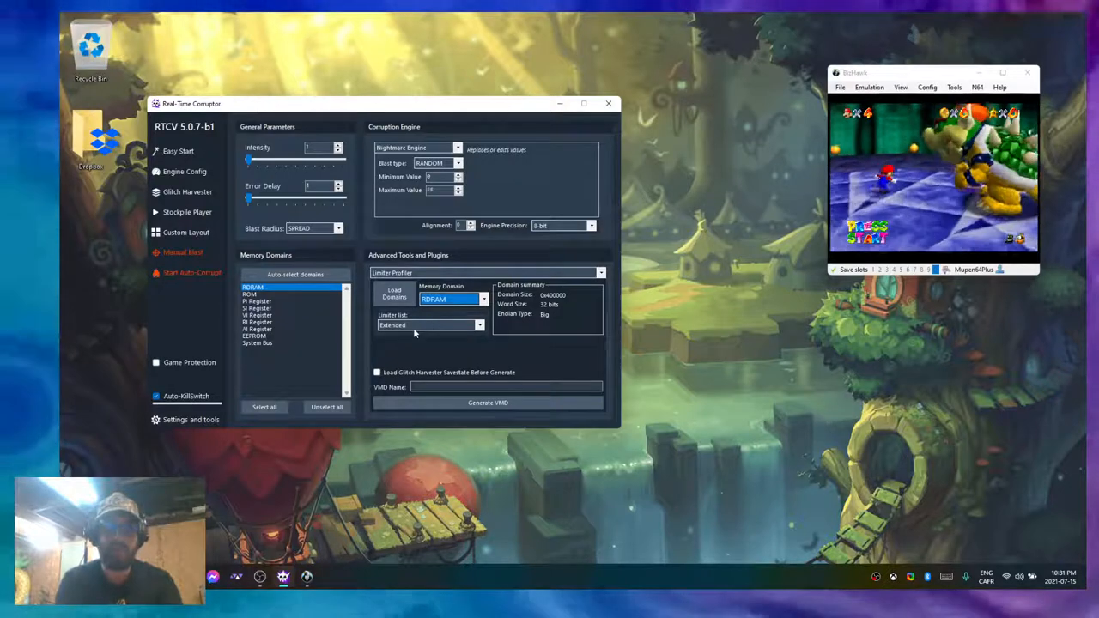
Choose the Extended limiter list and generate a VMD from the profiled RDRAM
{"action": "left_click", "coordinate": [413, 328]}
{"action": "left_click", "coordinate": [414, 334]}
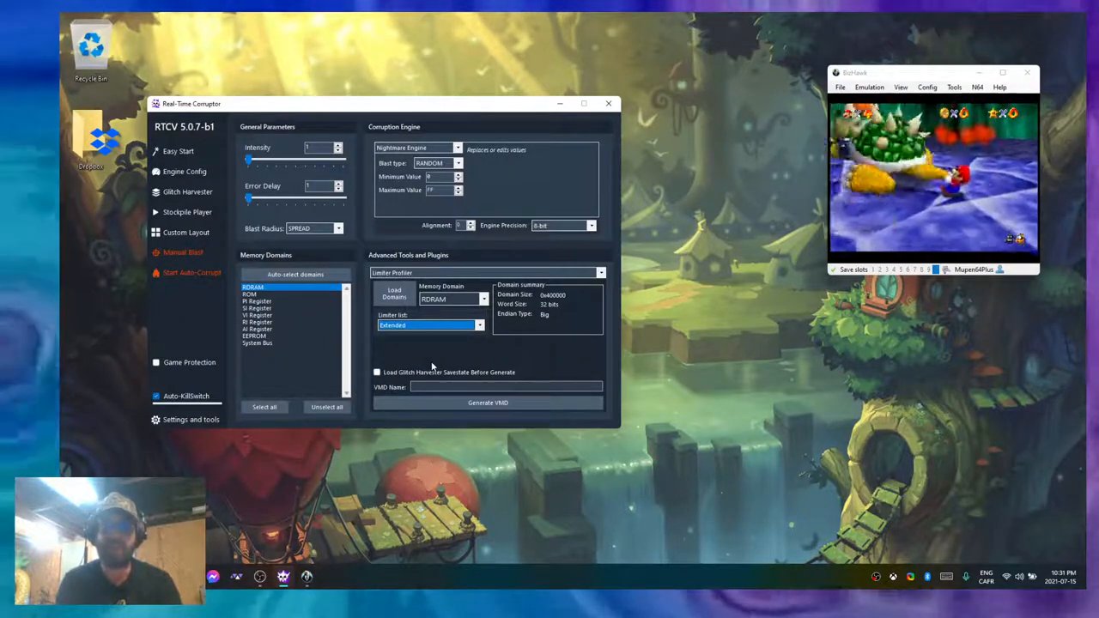
{"action": "left_click", "coordinate": [428, 408]}
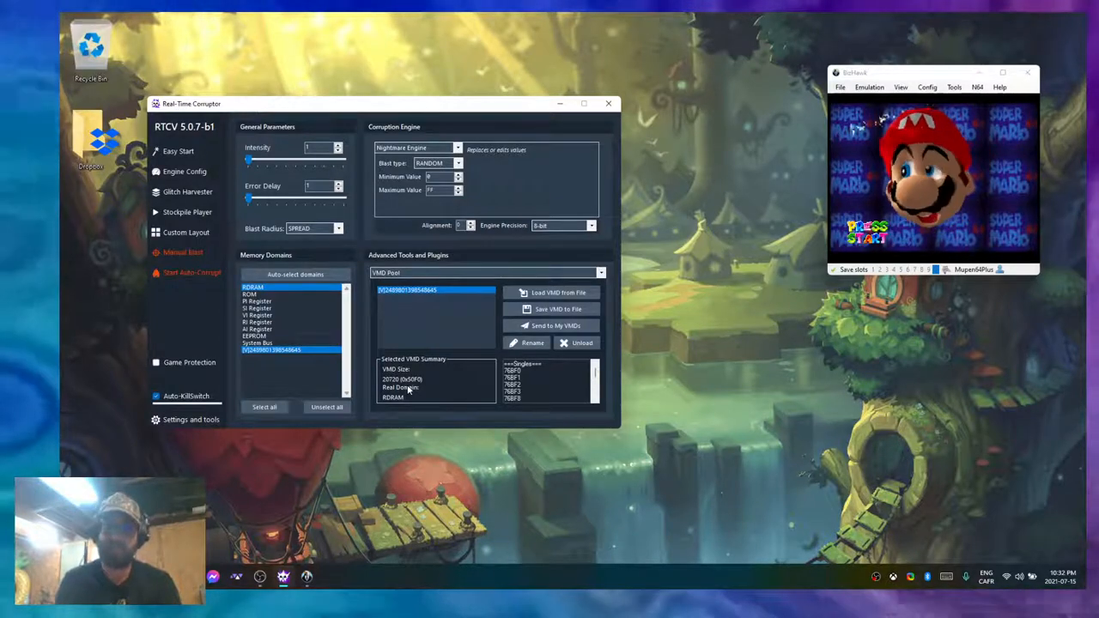
Deselect RDRAM and the VMD, set the engine to Vector Engine, and bring up the Glitch Harvester
{"action": "left_click", "coordinate": [312, 287]}
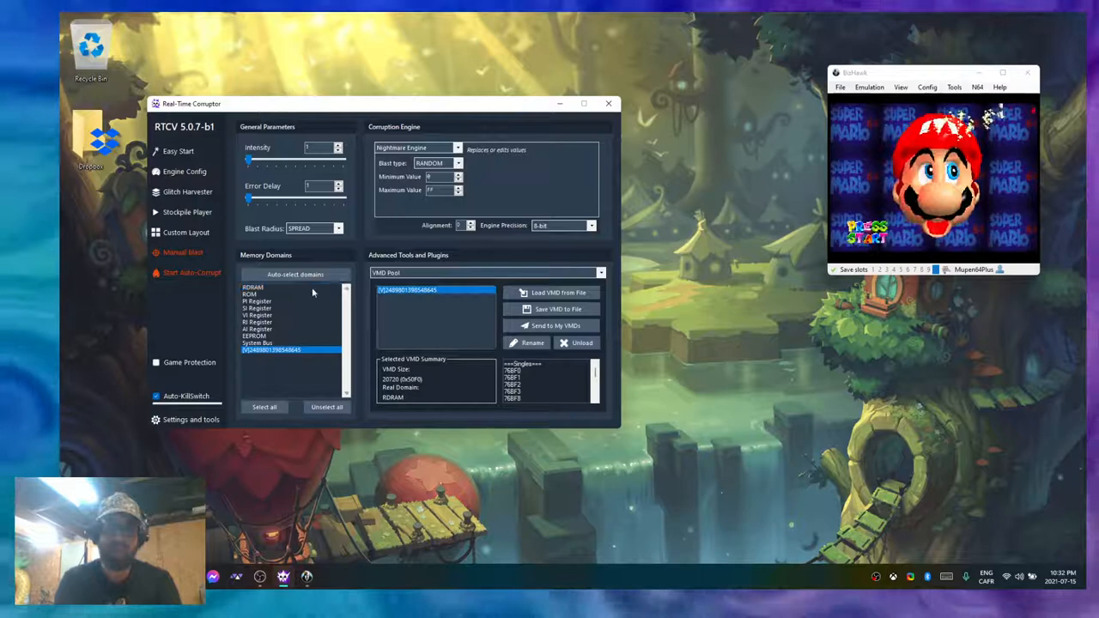
{"action": "left_click", "coordinate": [294, 348]}
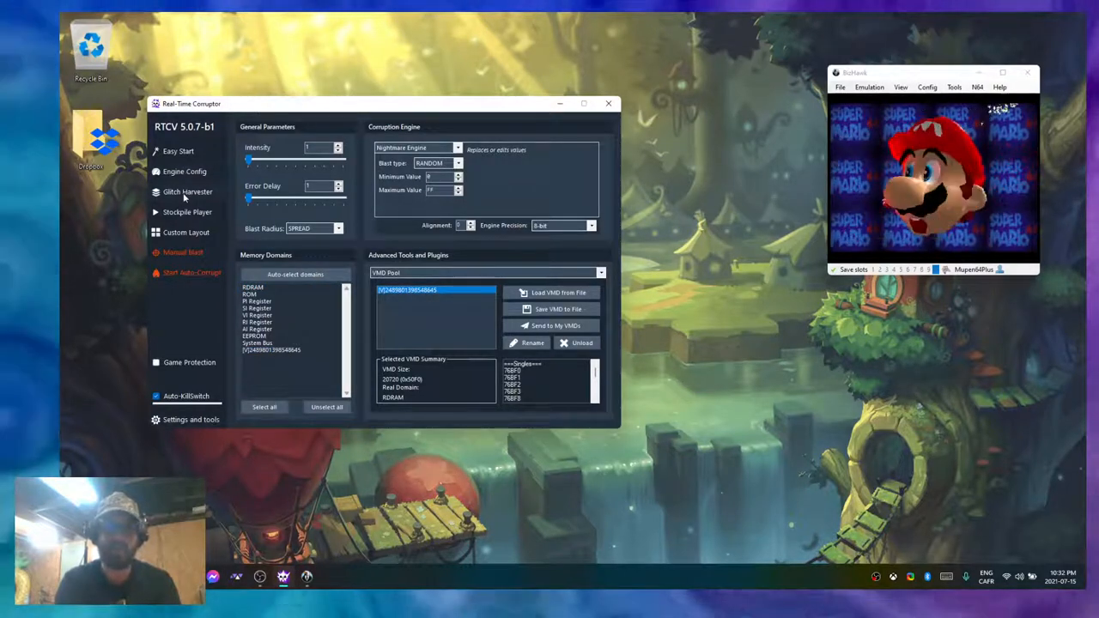
{"action": "left_click", "coordinate": [395, 148]}
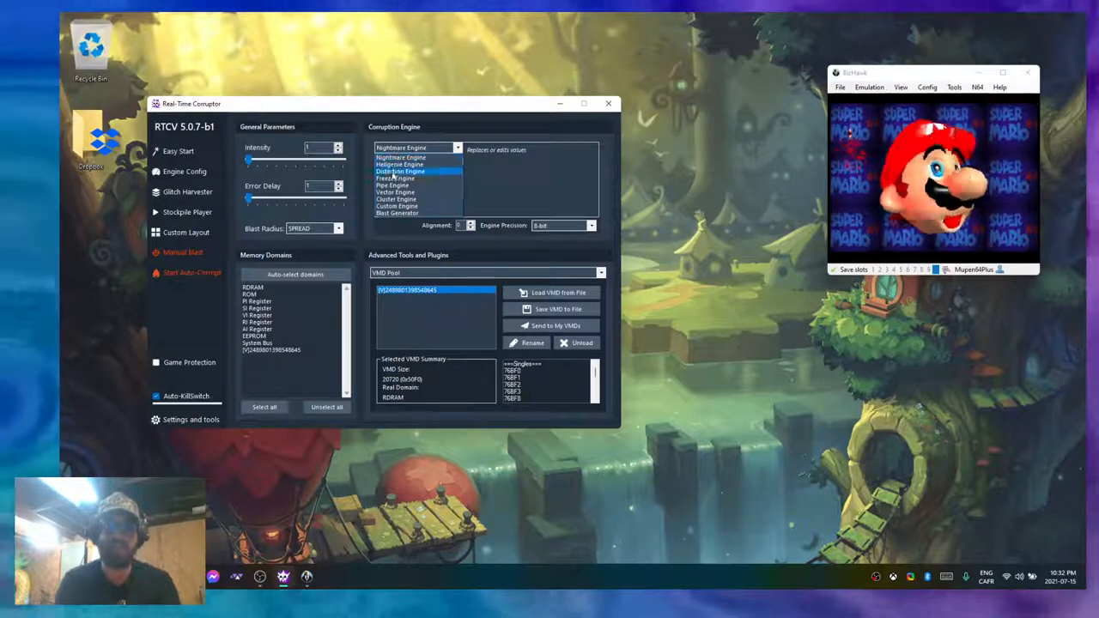
{"action": "left_click", "coordinate": [395, 191]}
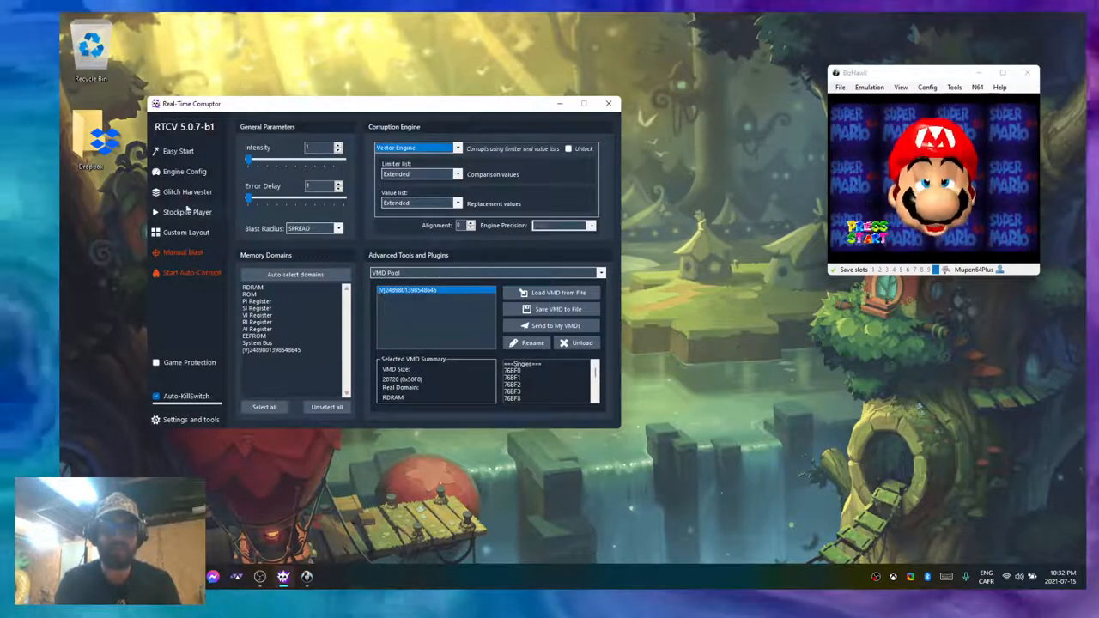
{"action": "left_click", "coordinate": [182, 193]}
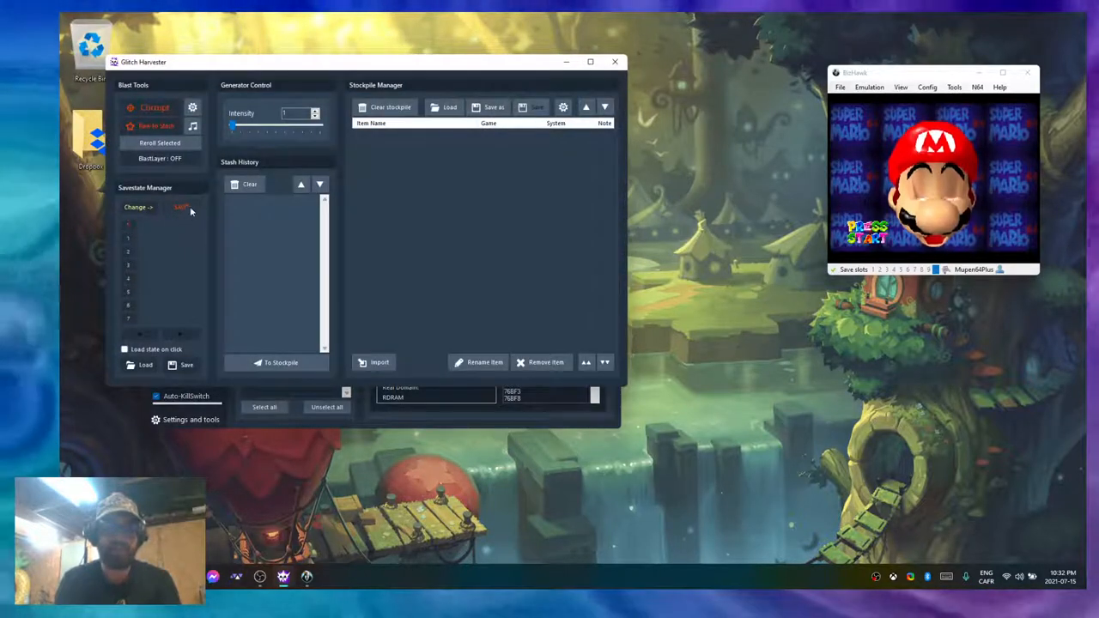
Set the savestate manager to LOAD and attempt a corruption, dismissing the no-domains error
{"action": "left_click", "coordinate": [182, 208]}
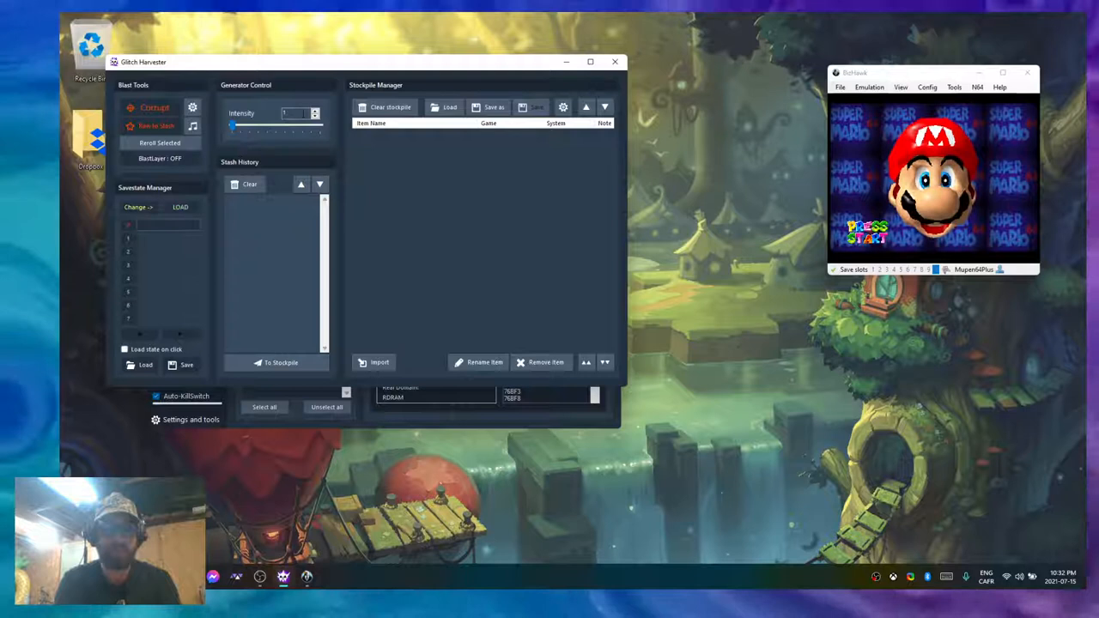
{"action": "type", "text": "8000"}
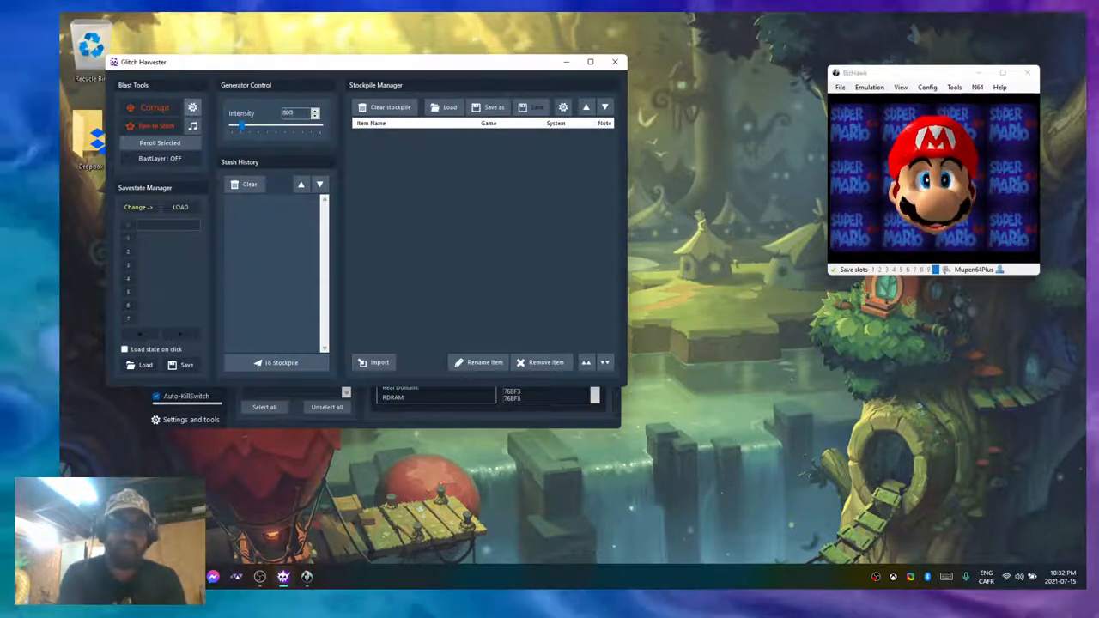
{"action": "left_click", "coordinate": [131, 110]}
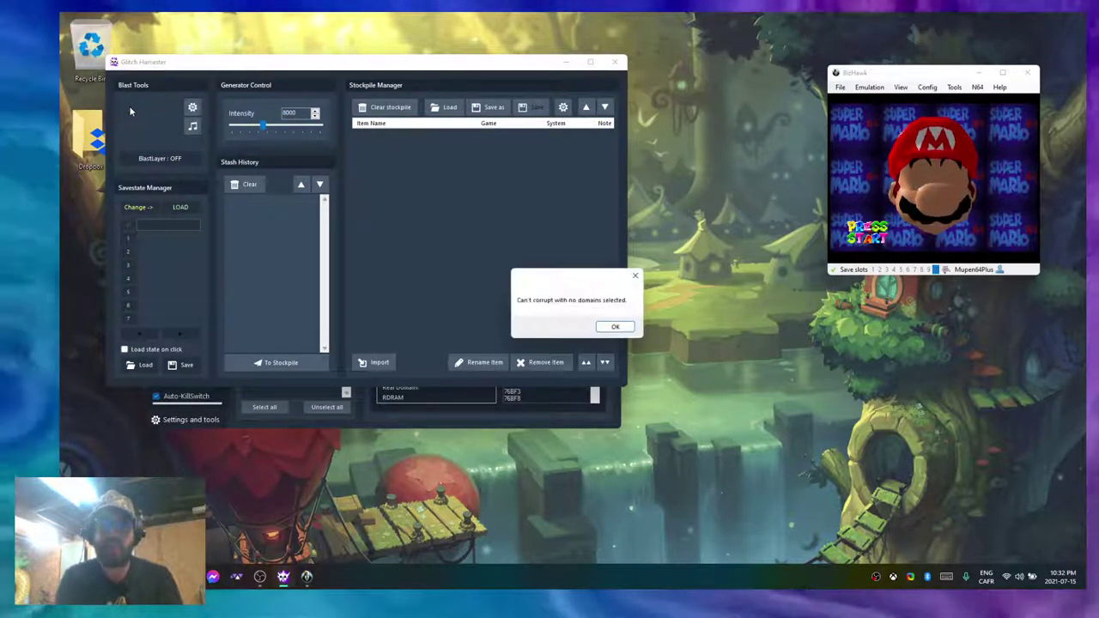
{"action": "left_click", "coordinate": [614, 327]}
Select RDRAM and ROM as target domains in the main window and return to the Glitch Harvester
{"action": "left_click", "coordinate": [357, 410]}
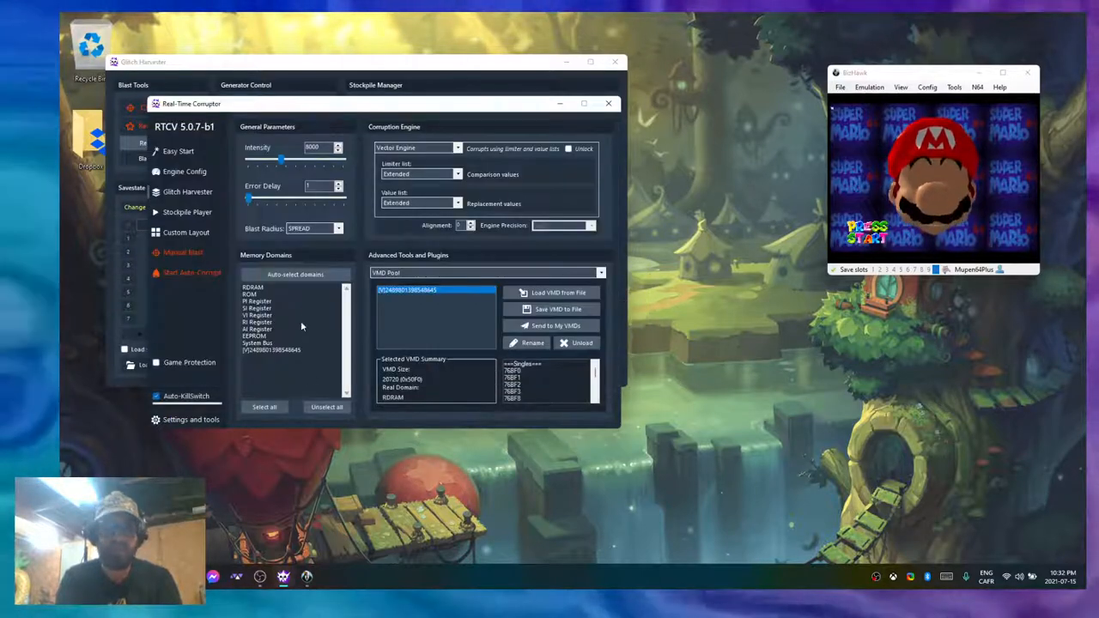
{"action": "left_click_drag", "start_coordinate": [311, 289], "coordinate": [309, 296]}
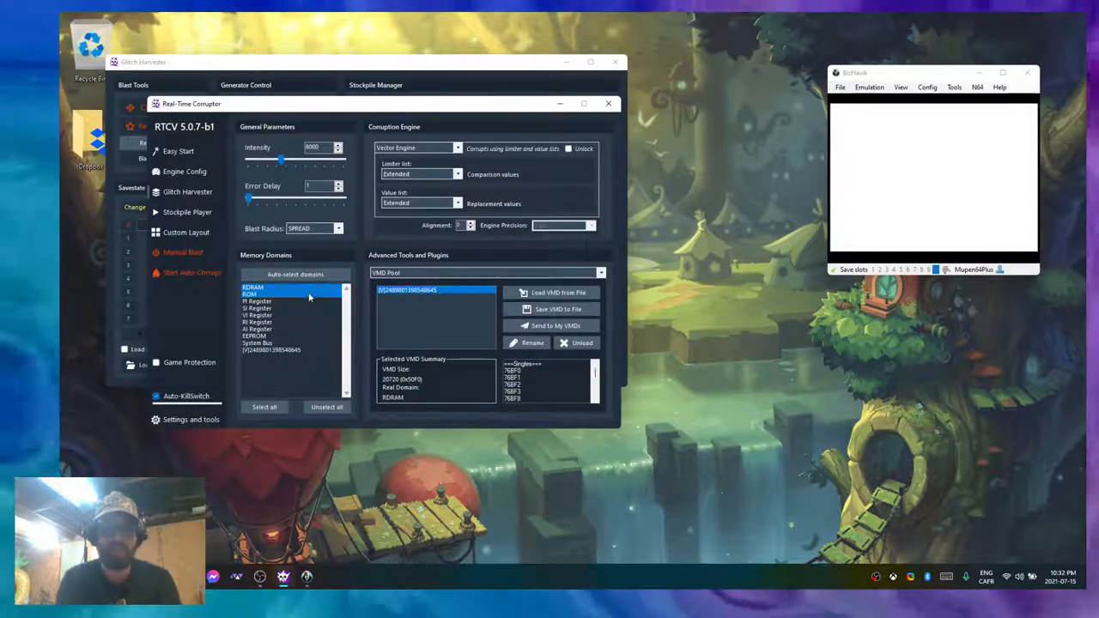
{"action": "left_click", "coordinate": [229, 97]}
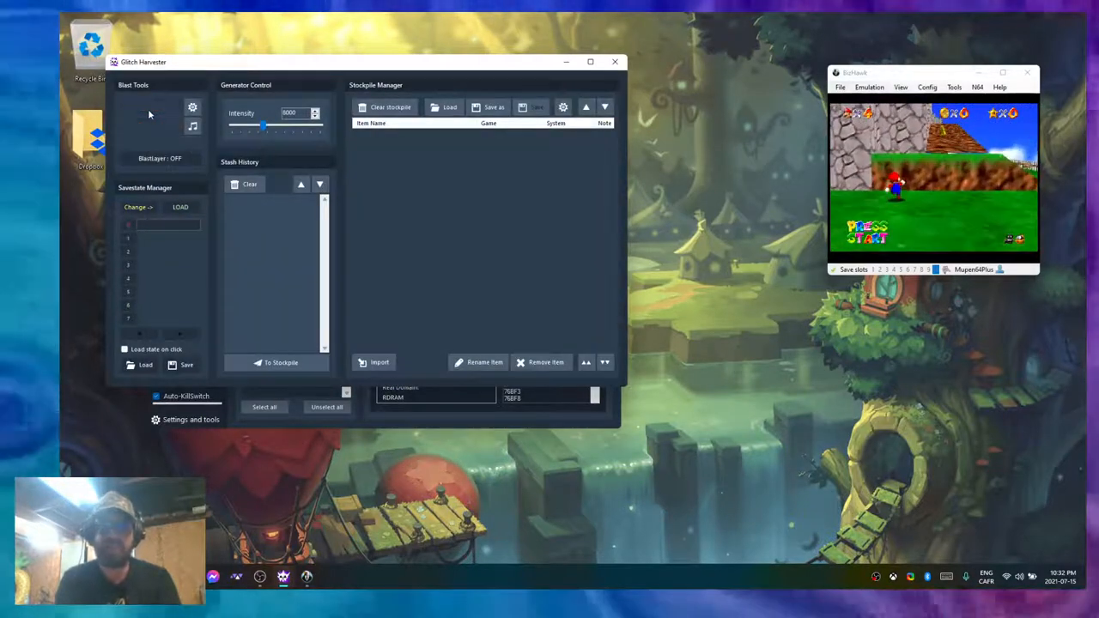
Corrupt the game at intensity 8000, stashing the result as a new entry
{"action": "left_click", "coordinate": [148, 109]}
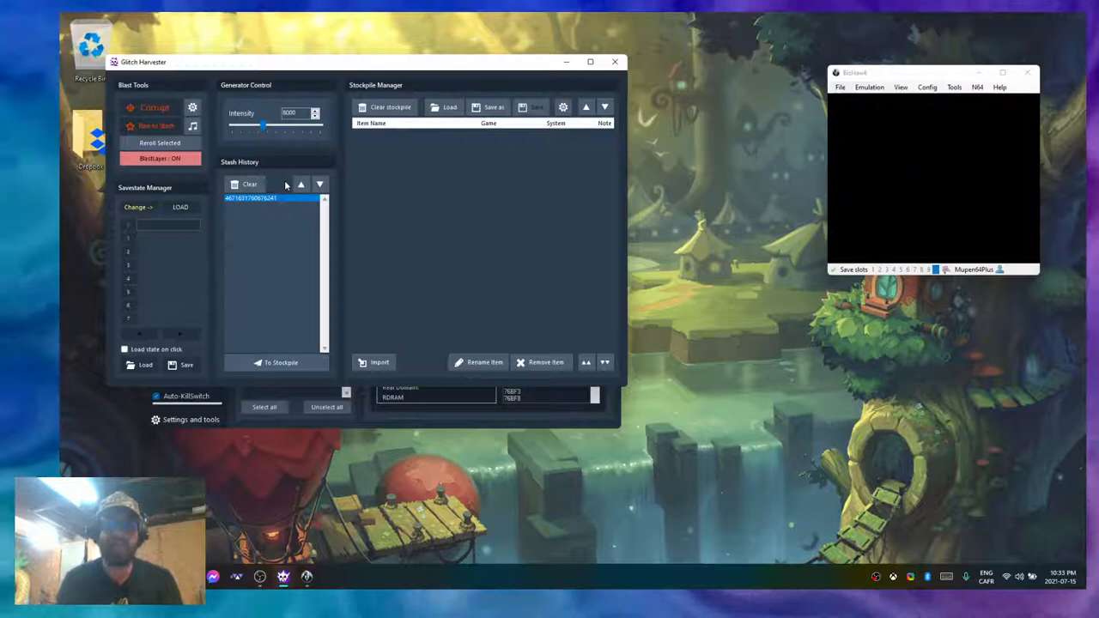
{"action": "right_click", "coordinate": [268, 202]}
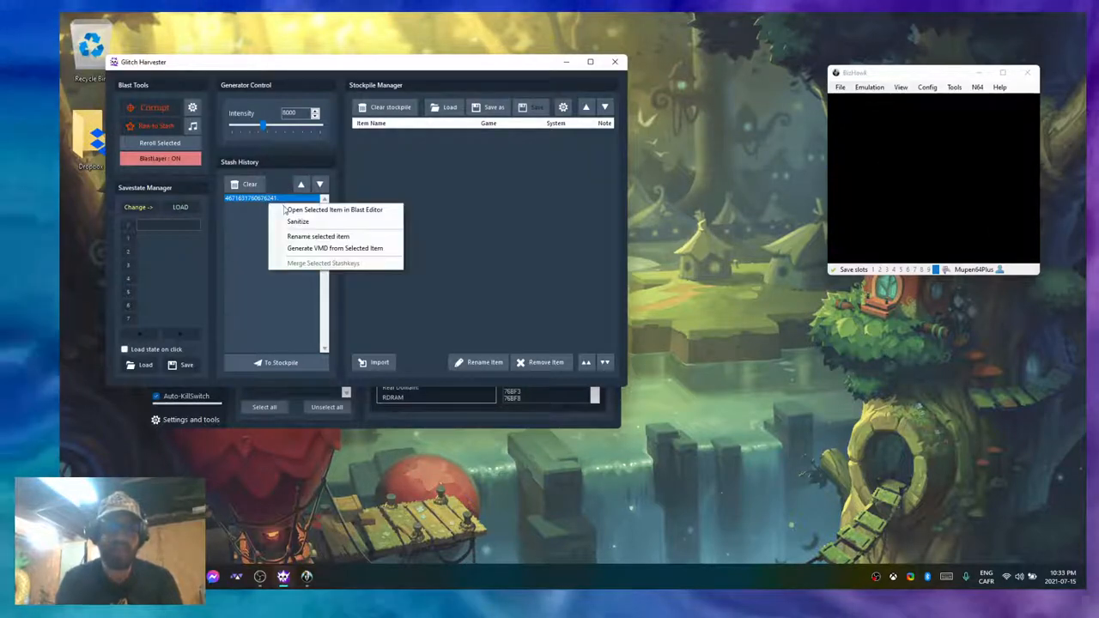
{"action": "left_click", "coordinate": [300, 211]}
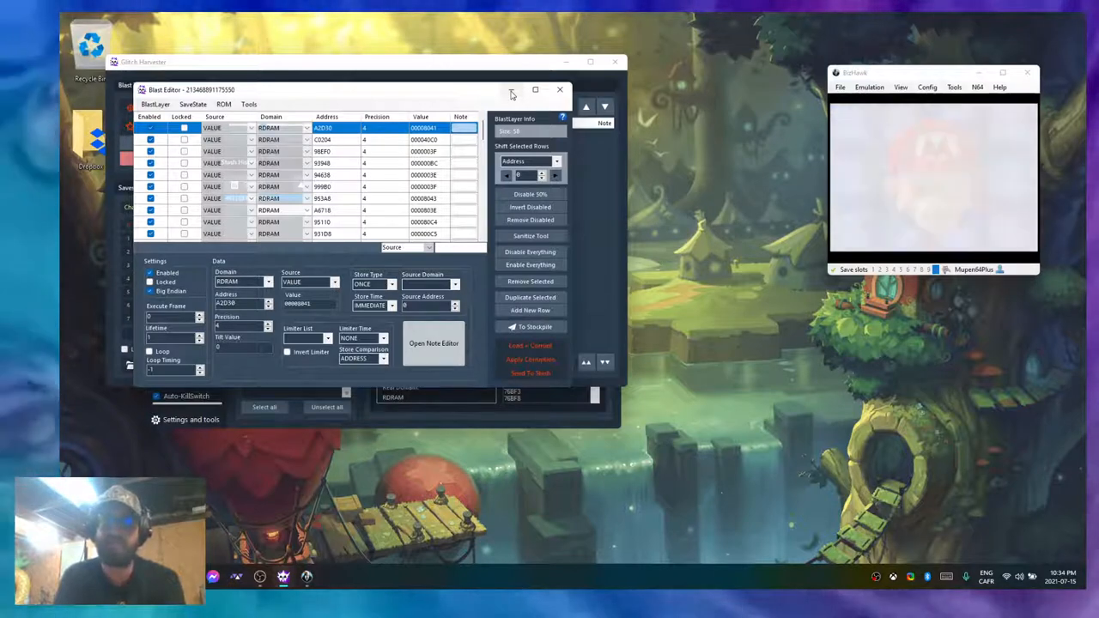
{"action": "left_click", "coordinate": [511, 93]}
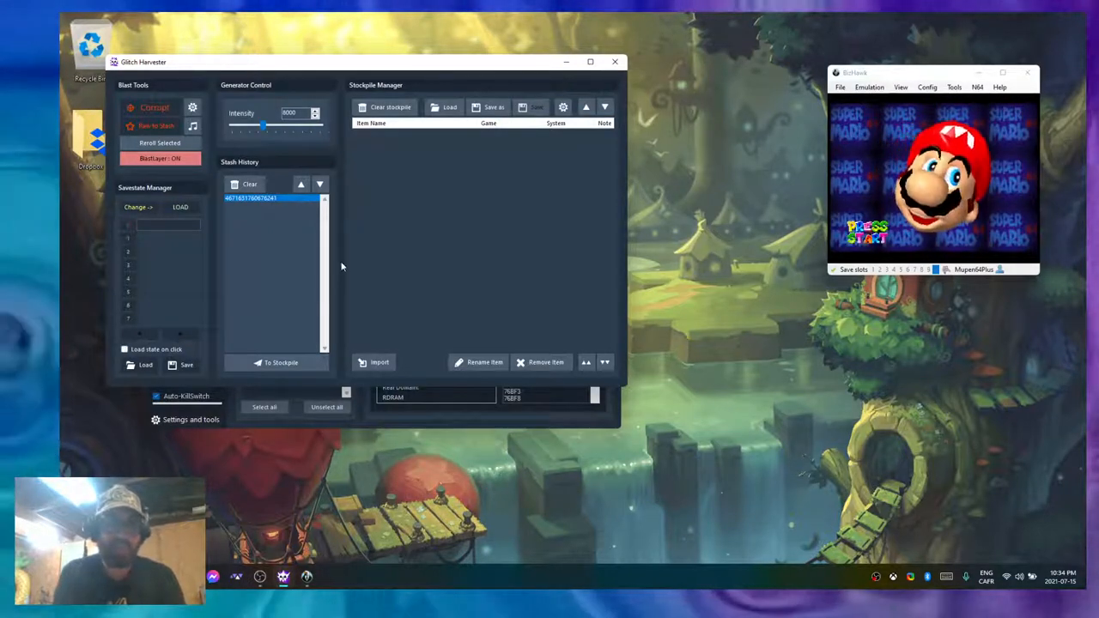
Make the generated VMD the only selected memory domain and return to the Glitch Harvester
{"action": "left_click", "coordinate": [361, 409]}
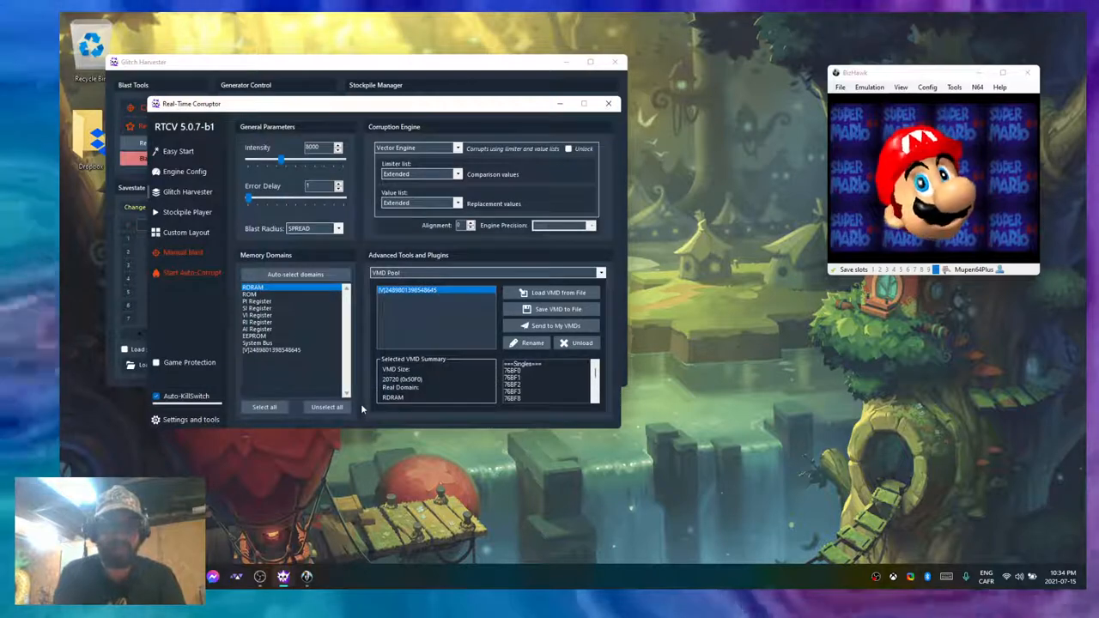
{"action": "left_click", "coordinate": [299, 349]}
{"action": "left_click", "coordinate": [304, 289]}
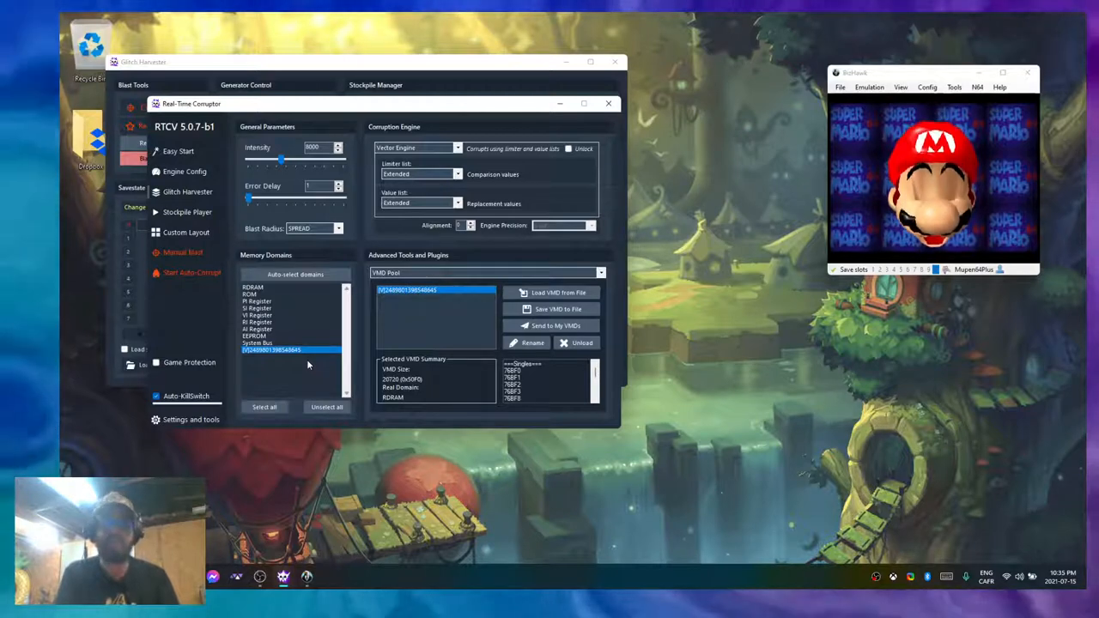
{"action": "left_click", "coordinate": [373, 75]}
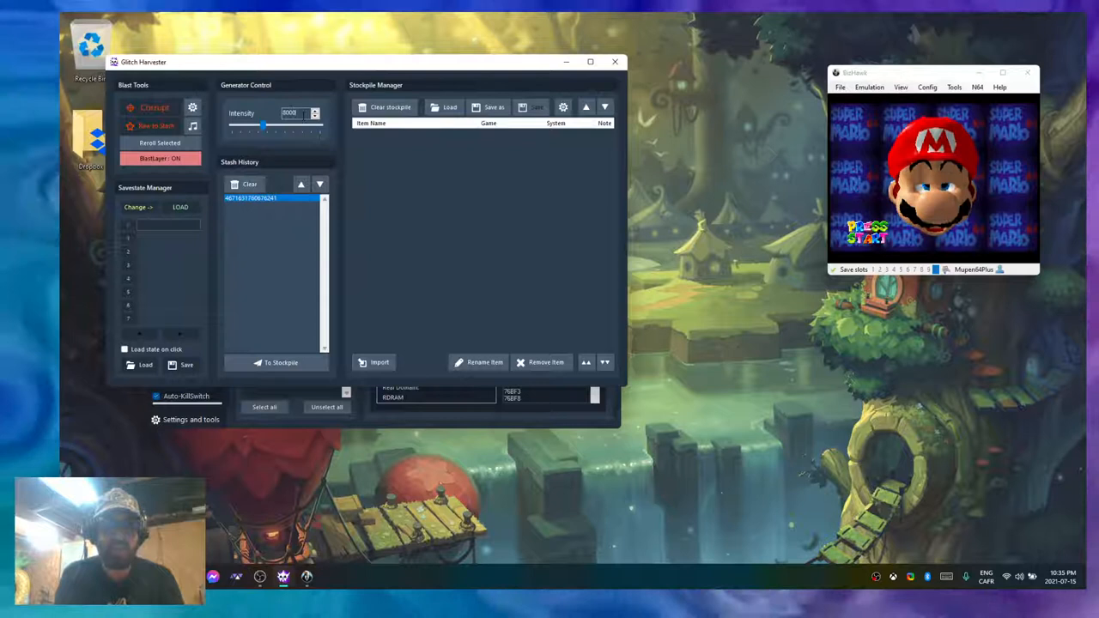
Lower the intensity to 100 and corrupt the game, stashing a second blast
{"action": "key", "text": "BackSpace"}
{"action": "key", "text": "BackSpace"}
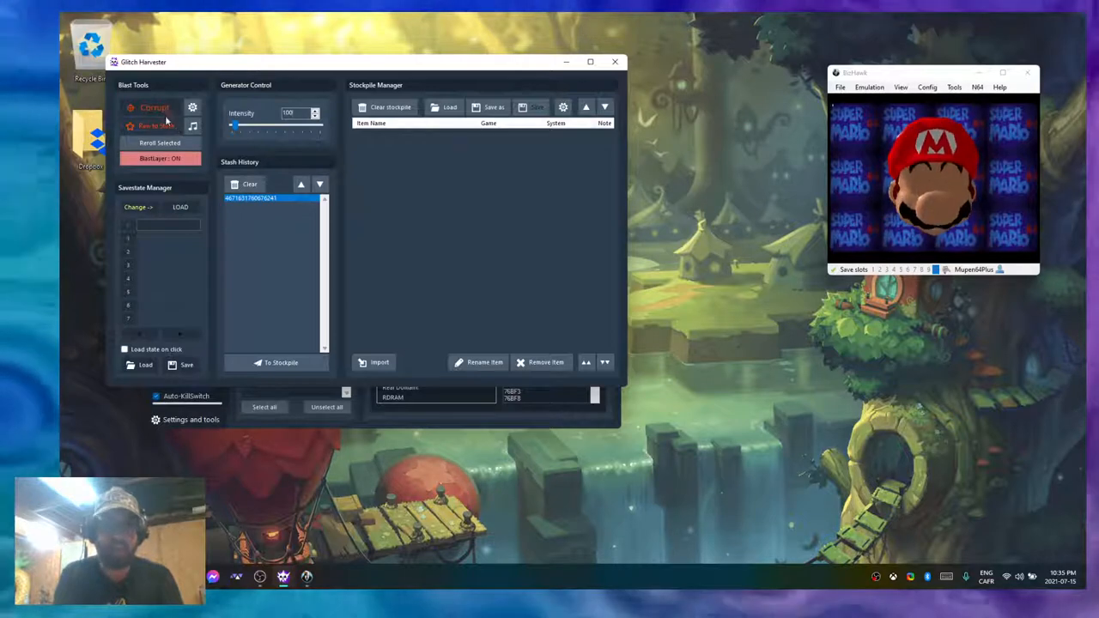
{"action": "left_click", "coordinate": [162, 110]}
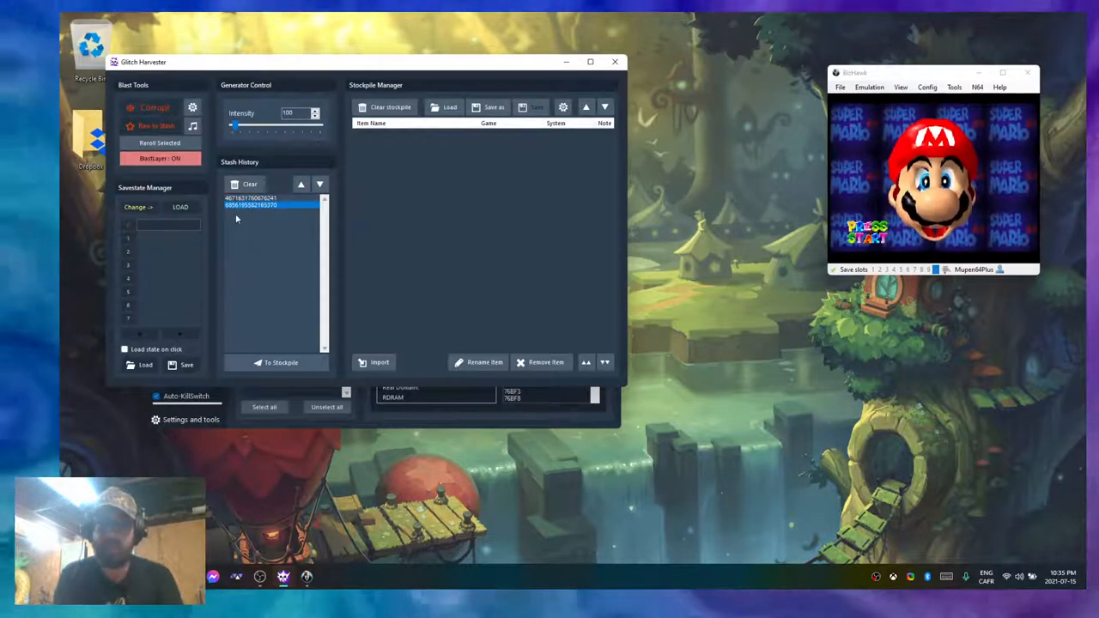
{"action": "right_click", "coordinate": [257, 212]}
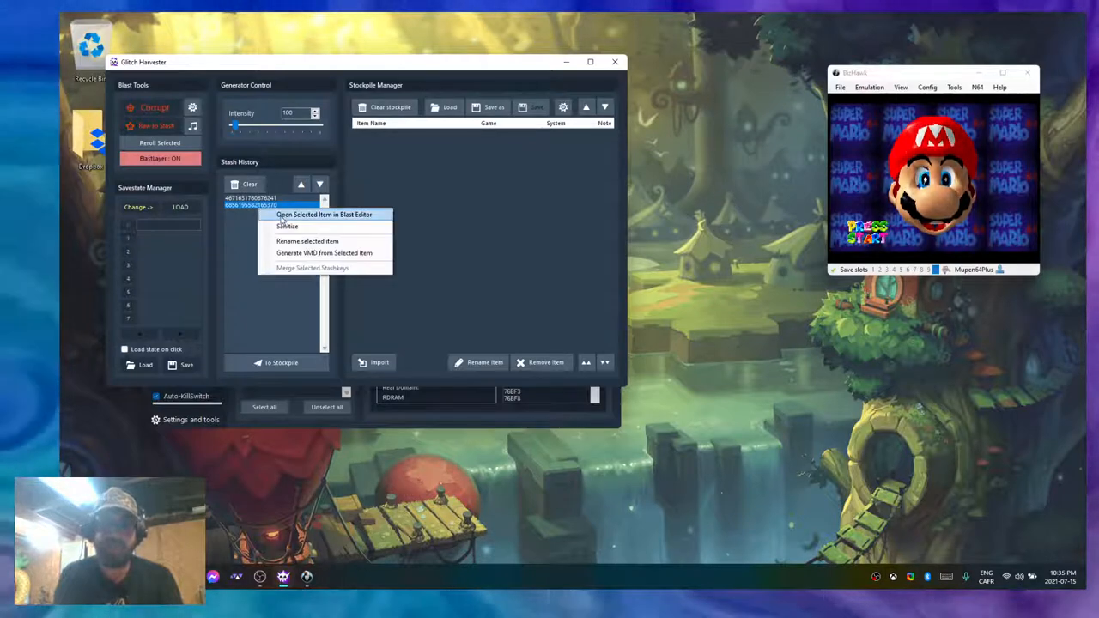
{"action": "left_click", "coordinate": [280, 221]}
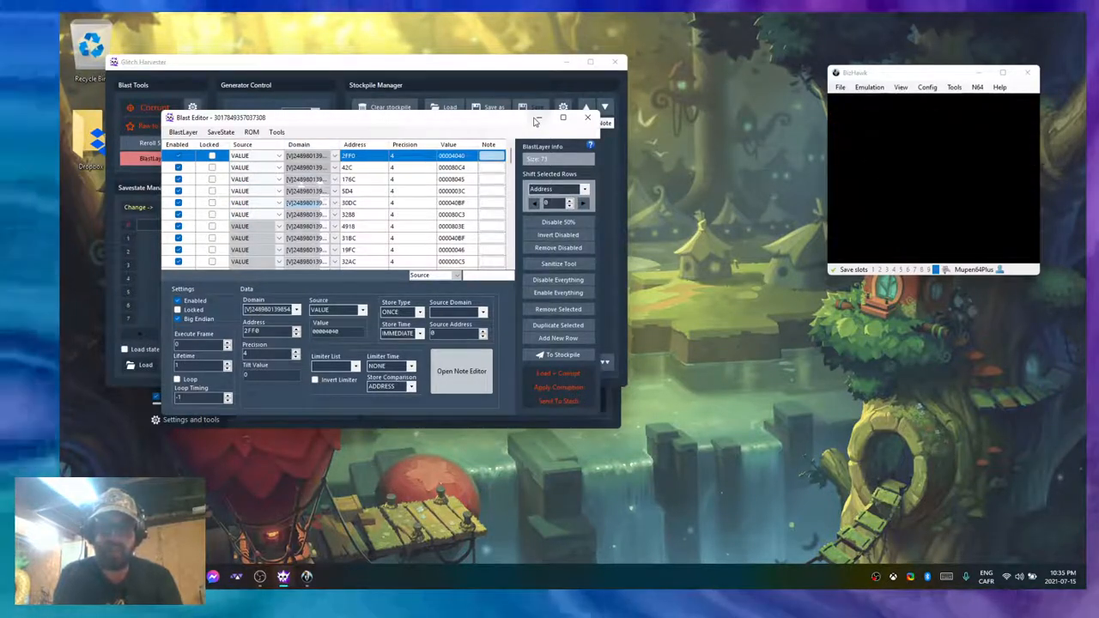
{"action": "left_click", "coordinate": [536, 120]}
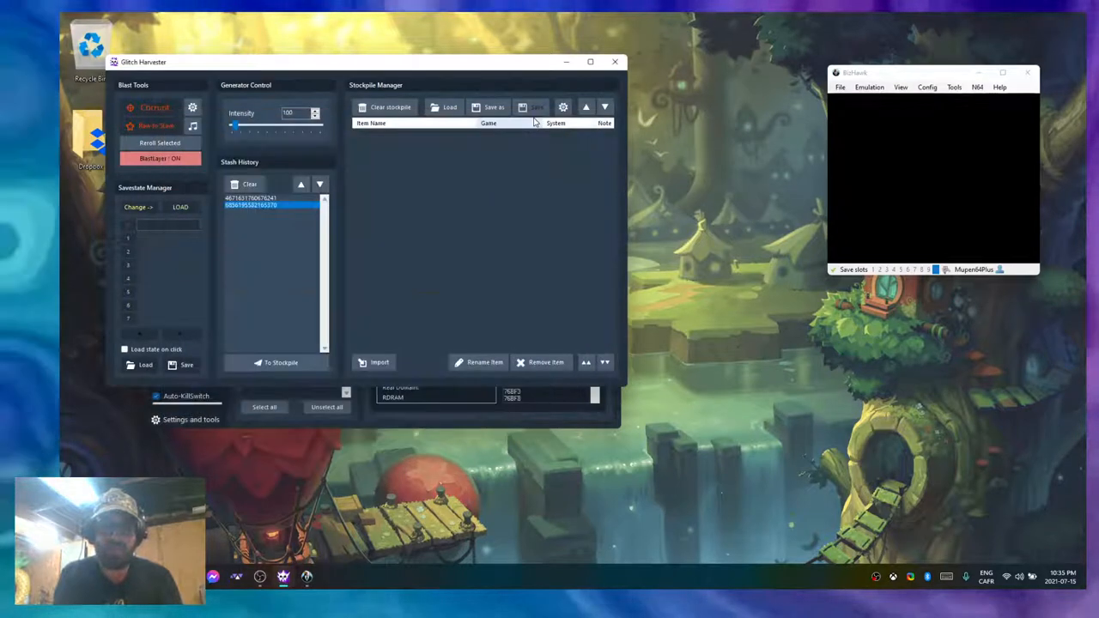
Profile RDRAM with the One limiter into a new VMD and clear all domain selections
{"action": "left_click", "coordinate": [427, 404]}
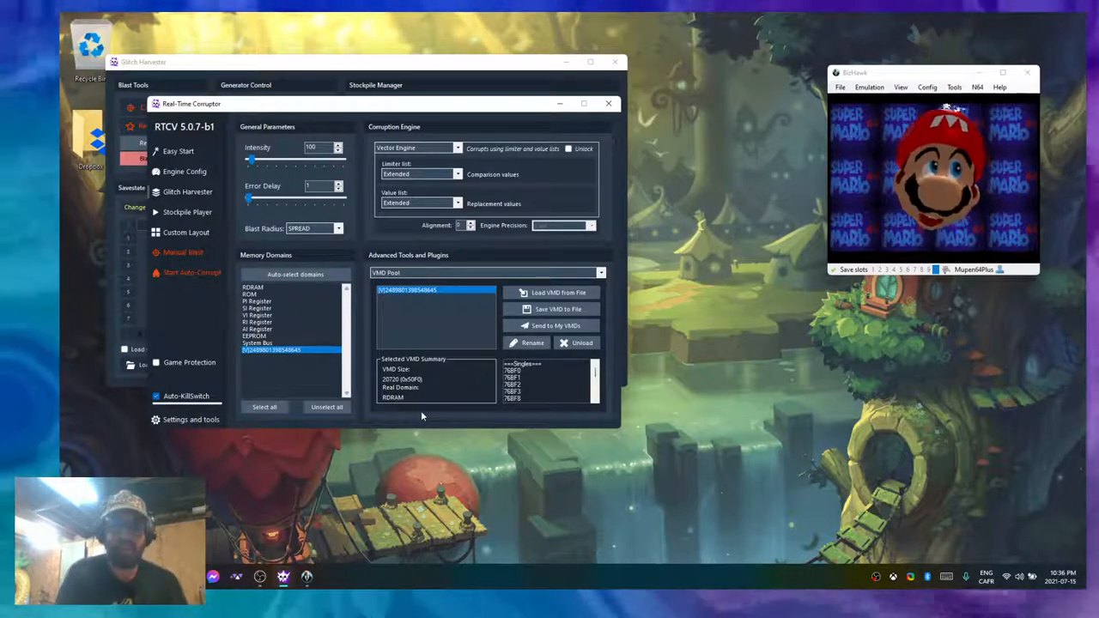
{"action": "right_click", "coordinate": [281, 324]}
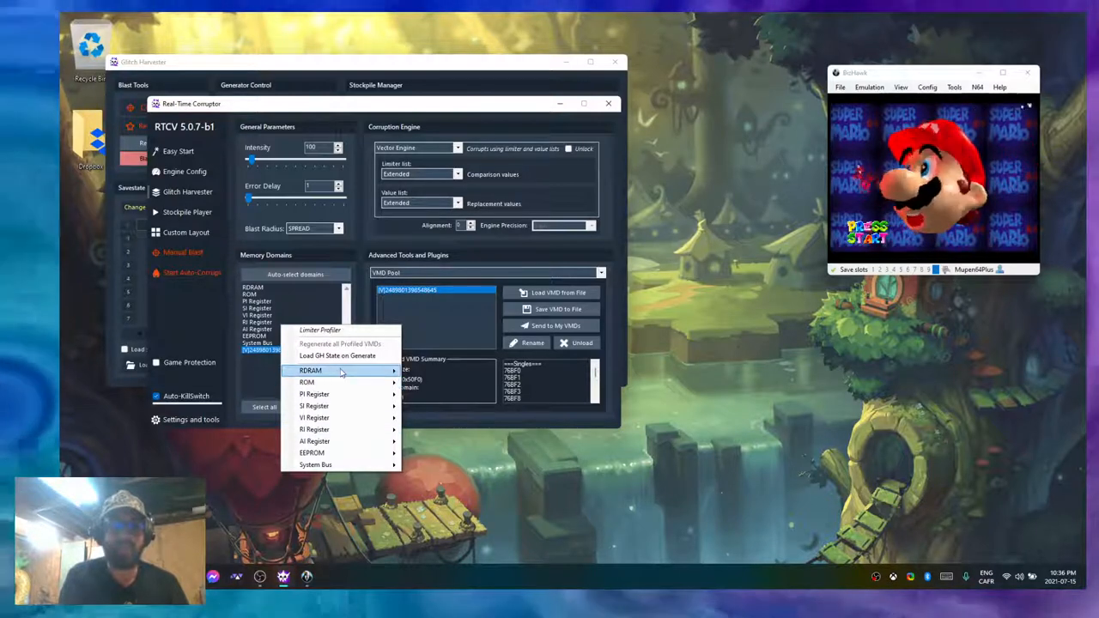
{"action": "mouse_move", "coordinate": [339, 370]}
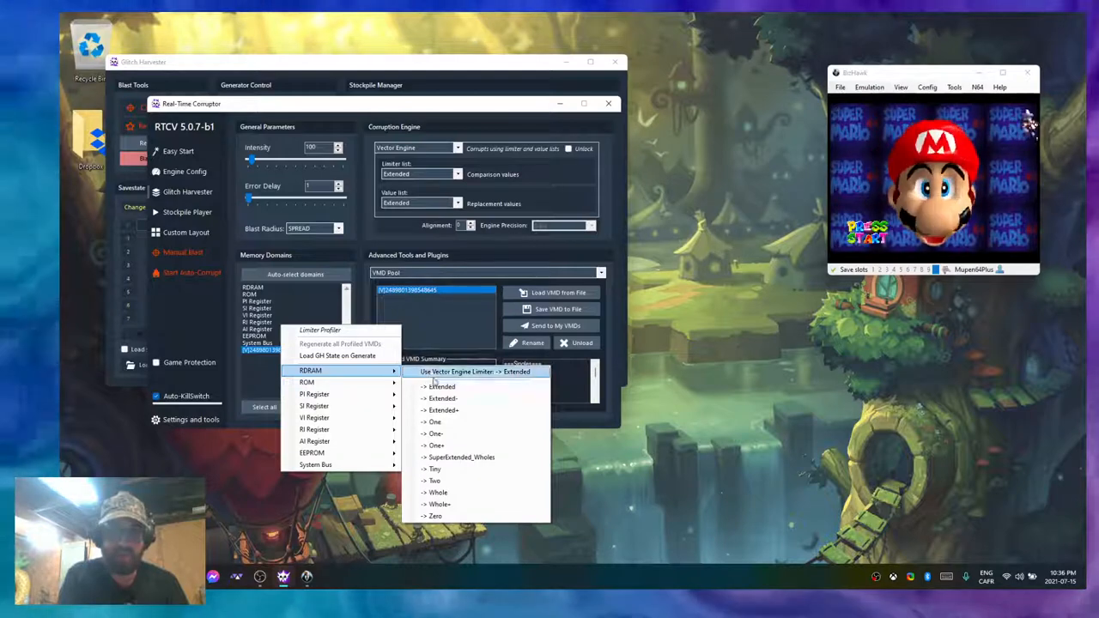
{"action": "left_click", "coordinate": [437, 423]}
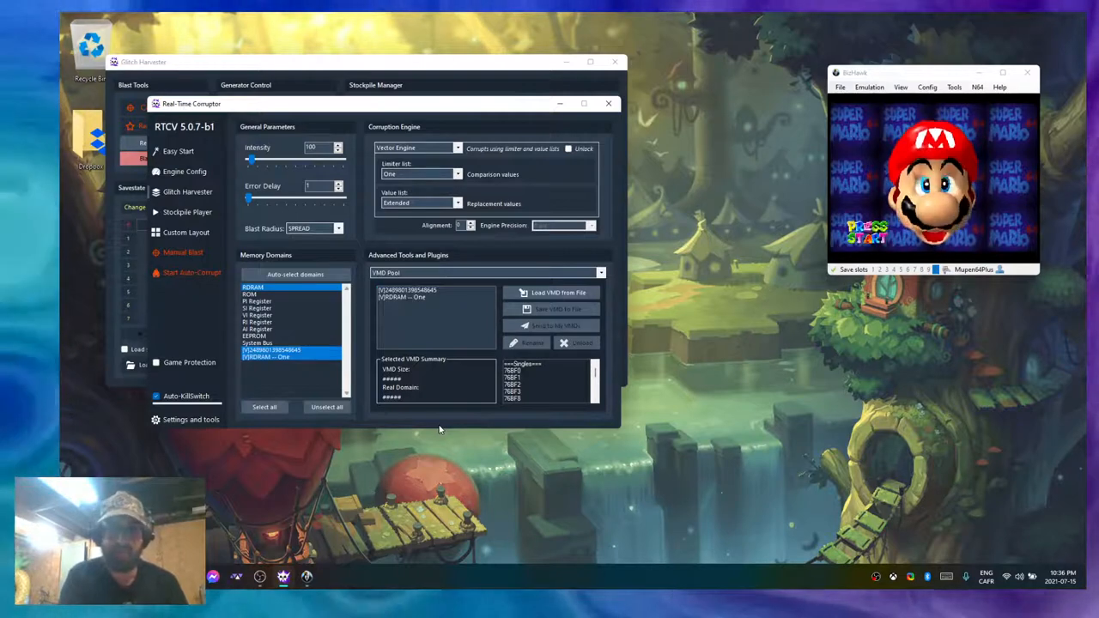
{"action": "left_click", "coordinate": [335, 408]}
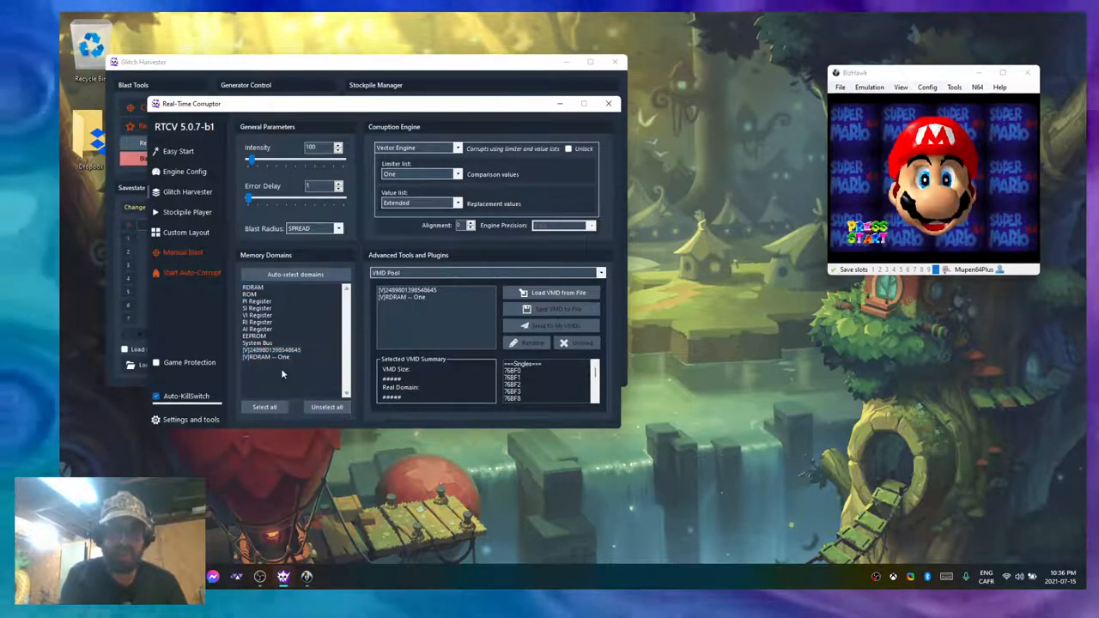
Target only [V]RDRAM -- One, set the value list to Two, and return to the Glitch Harvester
{"action": "left_click", "coordinate": [262, 356]}
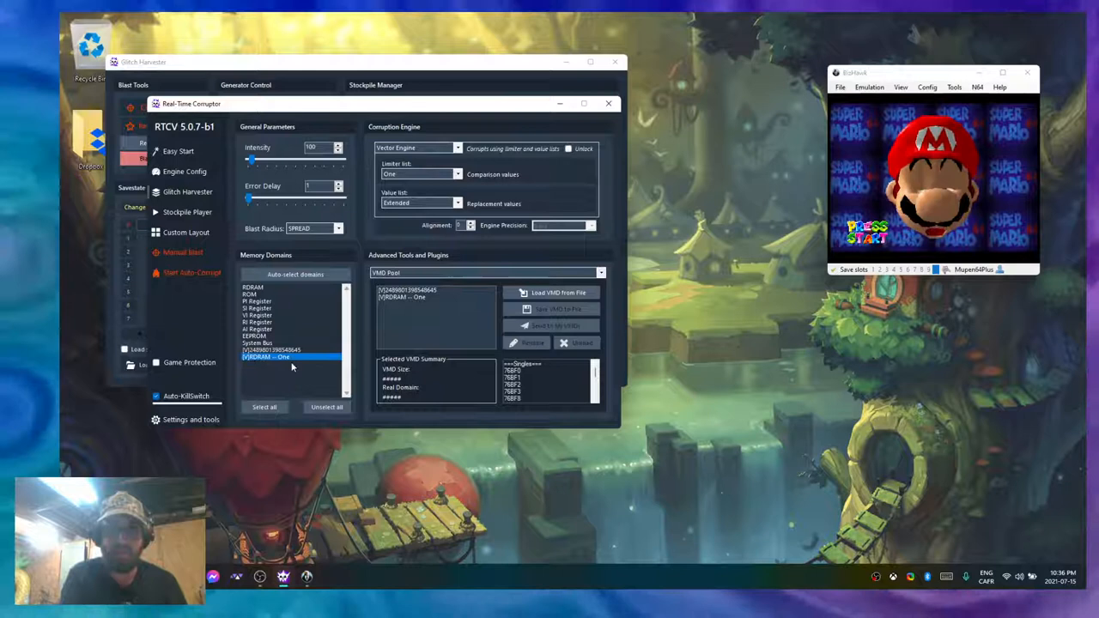
{"action": "left_click", "coordinate": [399, 204]}
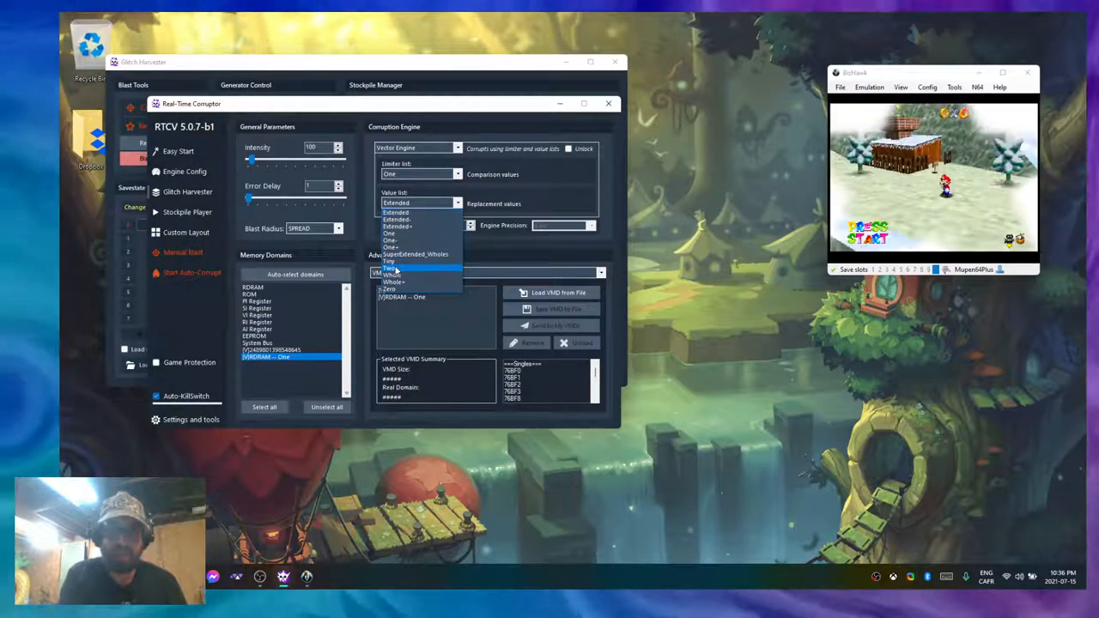
{"action": "left_click", "coordinate": [397, 269]}
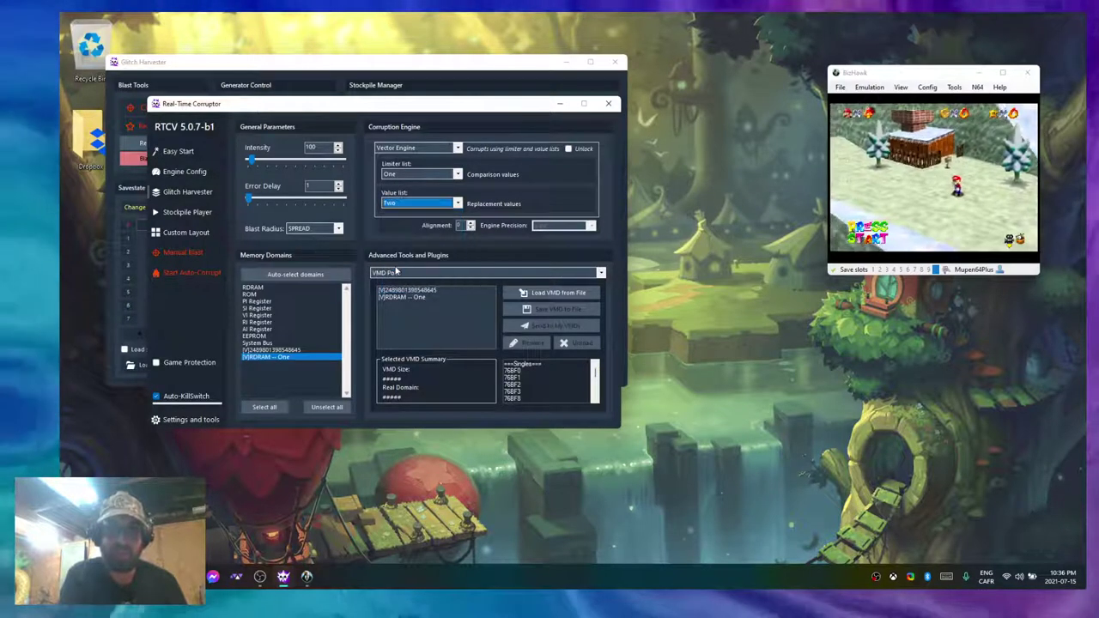
{"action": "left_click", "coordinate": [288, 73]}
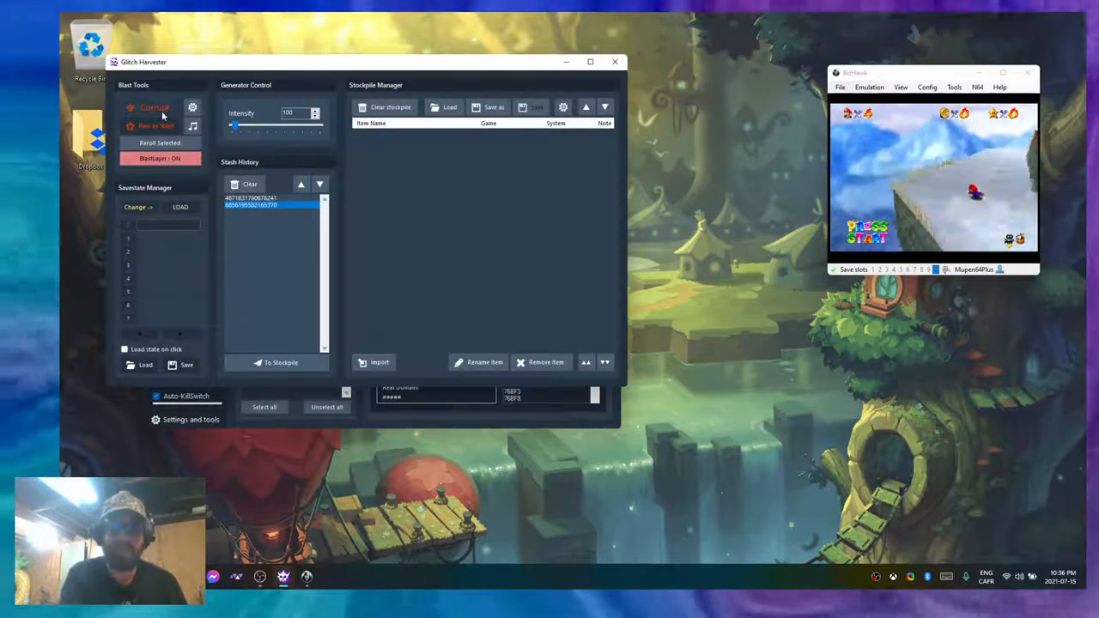
Corrupt the game for a third stashed blast, inspect it in the Blast Editor, then minimize the editor
{"action": "left_click", "coordinate": [162, 110]}
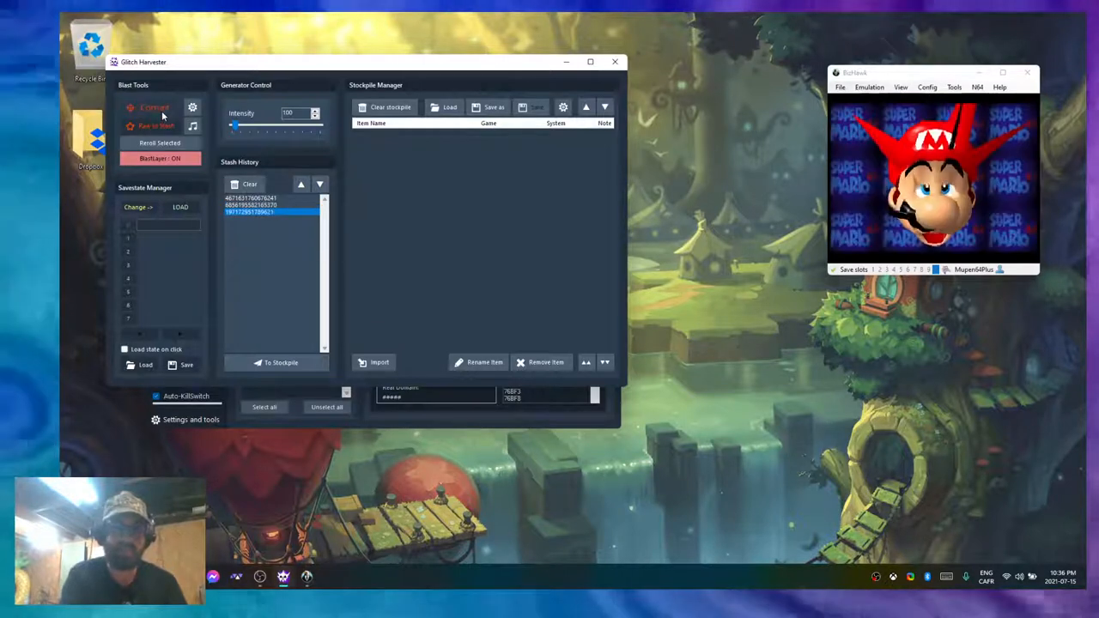
{"action": "right_click", "coordinate": [284, 220]}
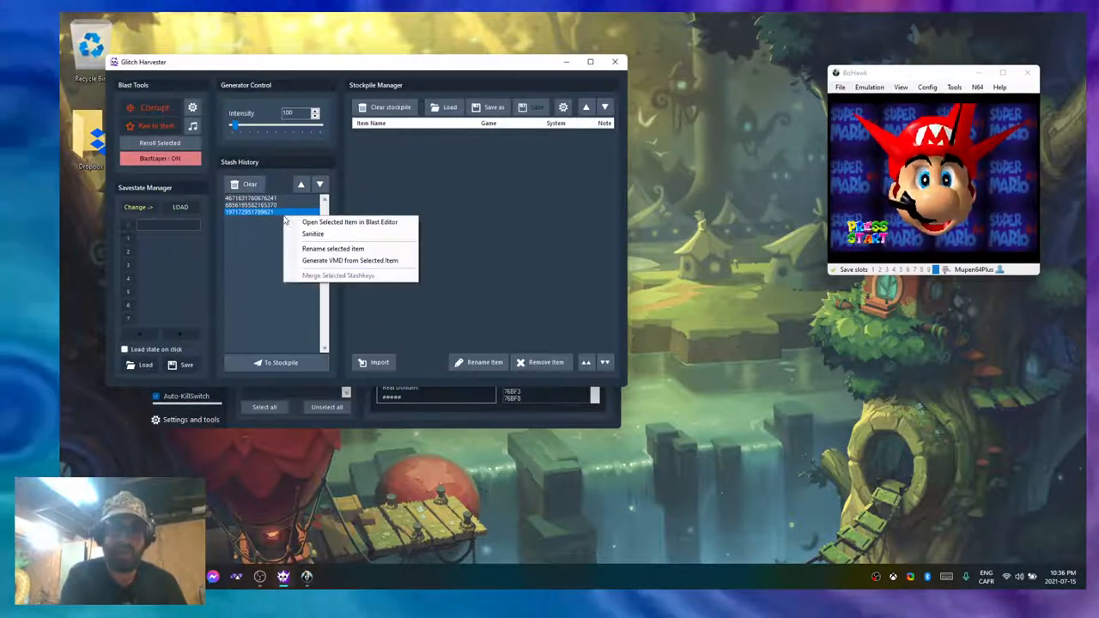
{"action": "left_click", "coordinate": [302, 221]}
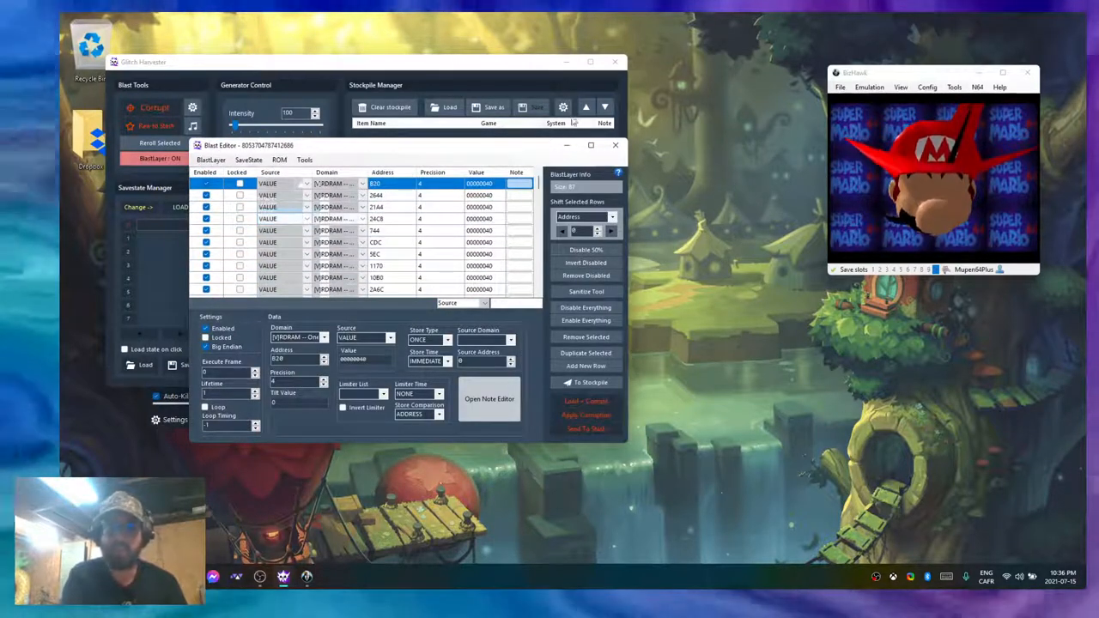
{"action": "left_click", "coordinate": [565, 145]}
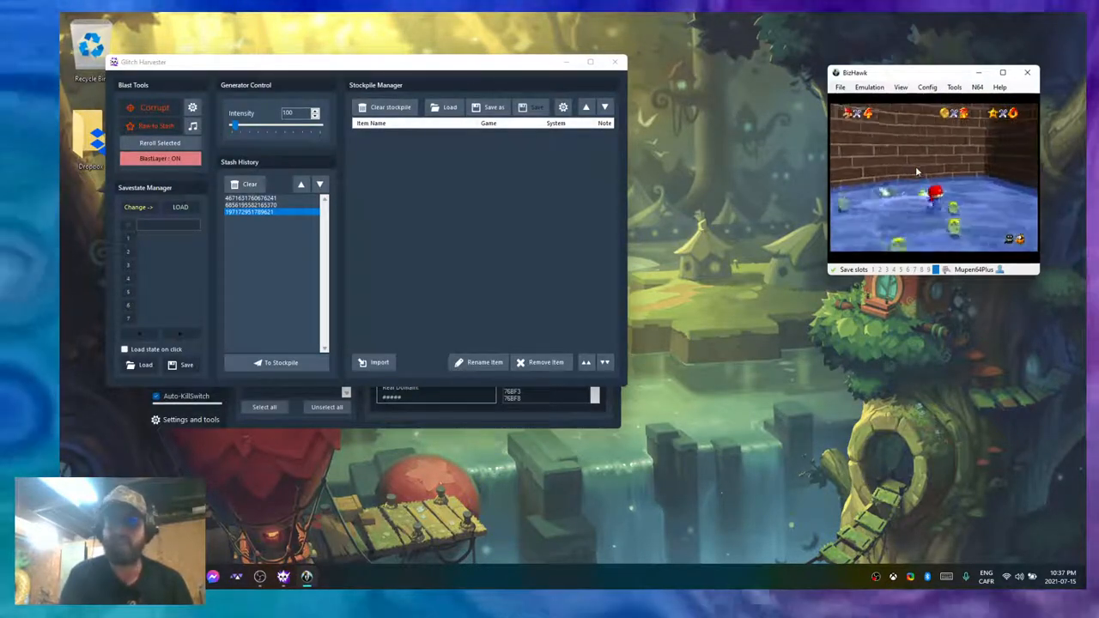
Bring the main corruptor window forward and target only the [V]RDRAM -- One domain
{"action": "left_click", "coordinate": [367, 411]}
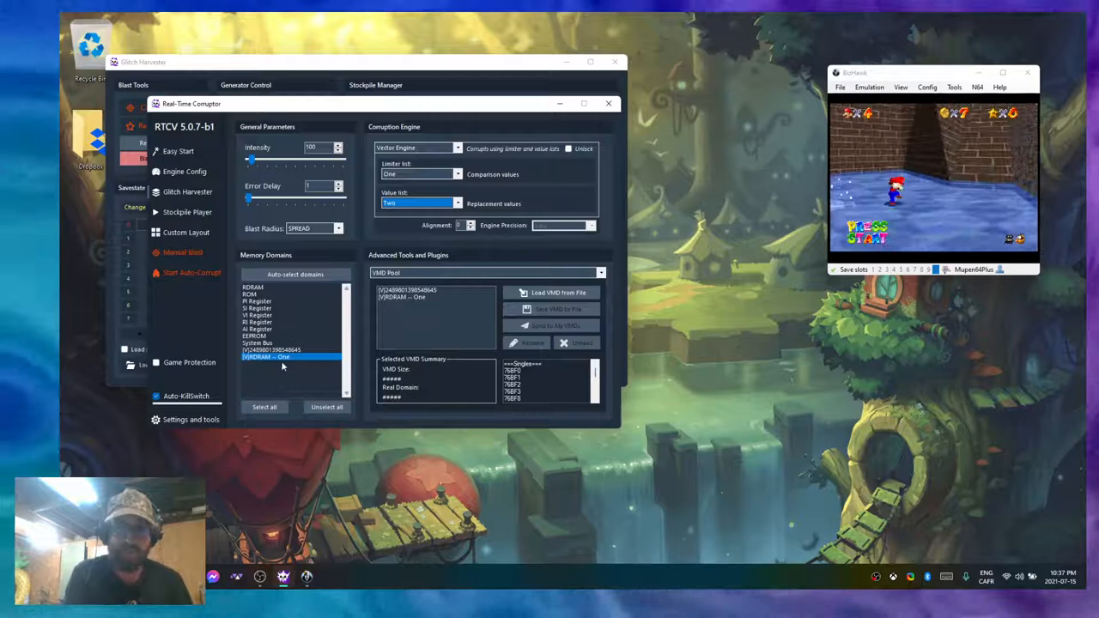
{"action": "right_click", "coordinate": [281, 360]}
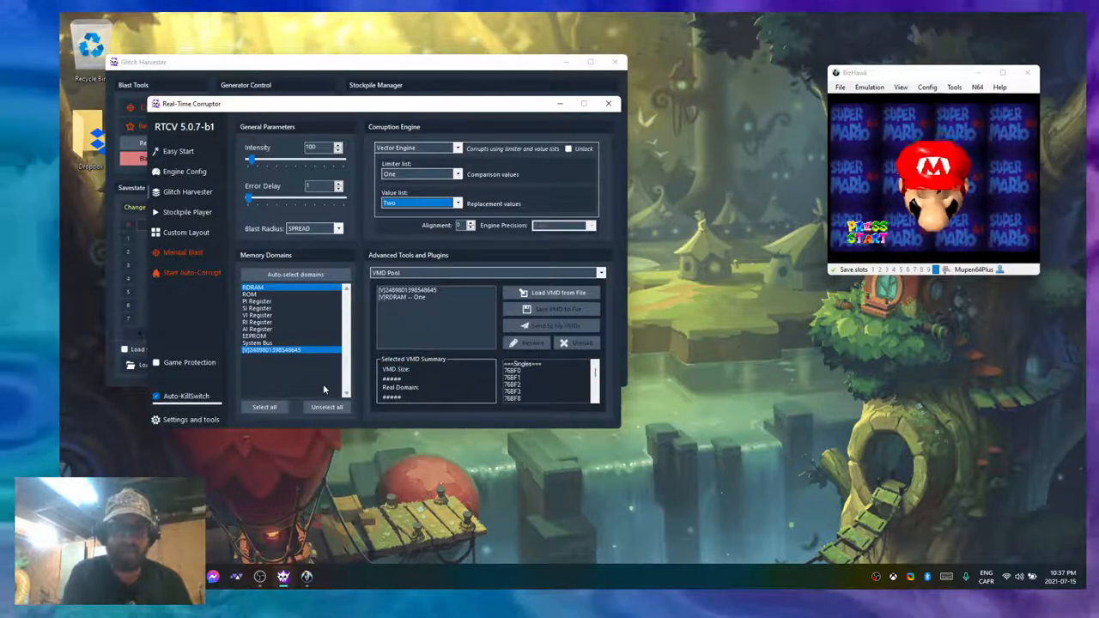
{"action": "left_click", "coordinate": [321, 407]}
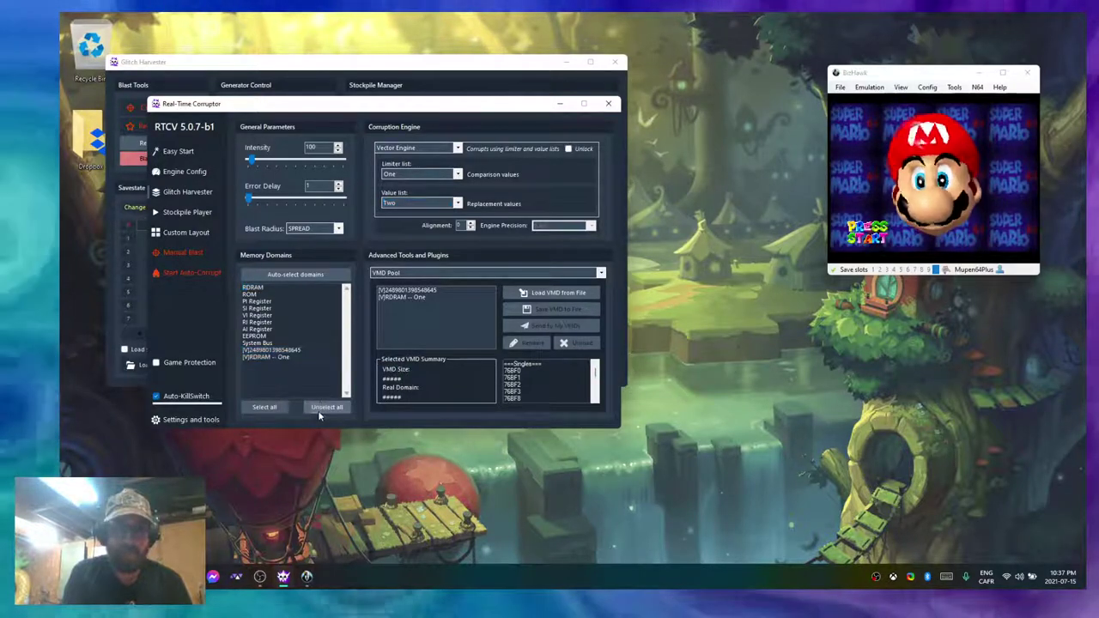
{"action": "left_click", "coordinate": [292, 357]}
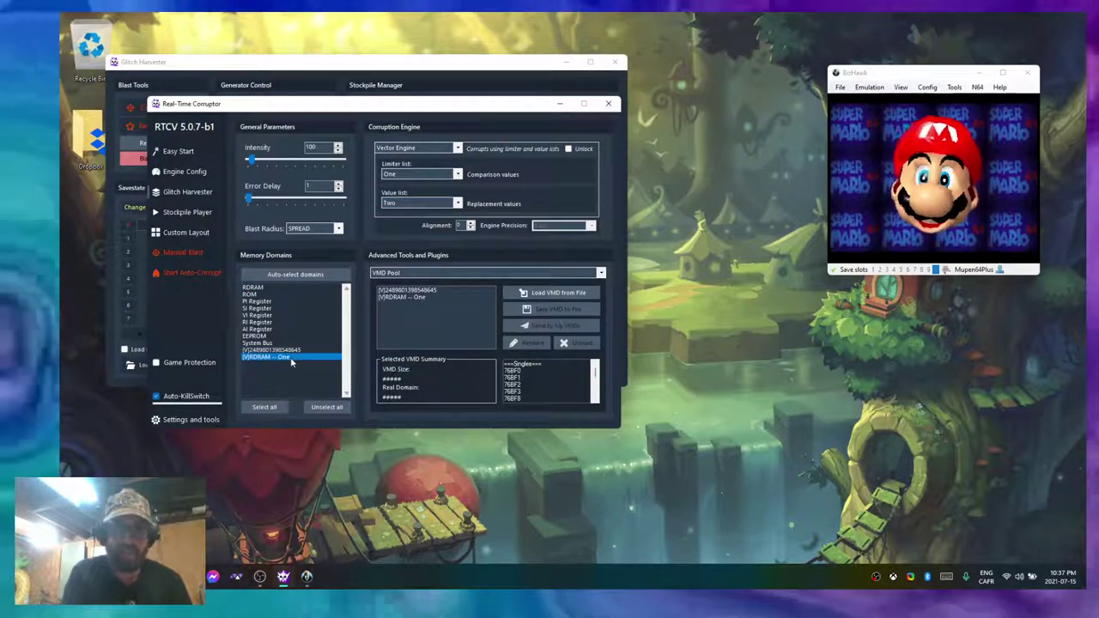
Fire a manual blast at the One-limited RDRAM VMD, mangling Mario's title-screen face
{"action": "left_click", "coordinate": [187, 254]}
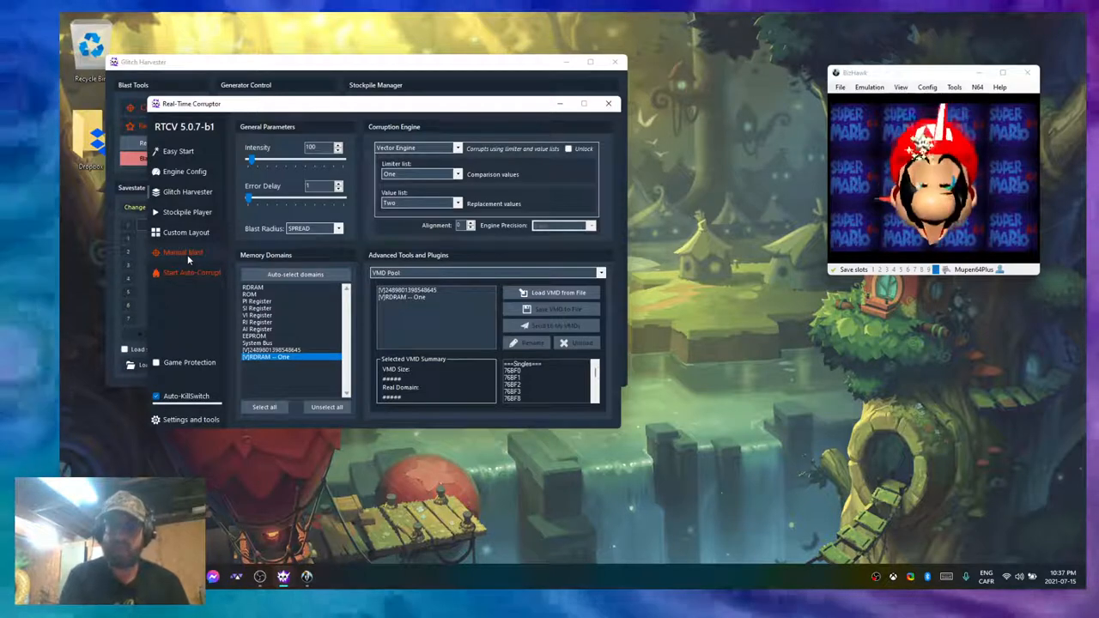